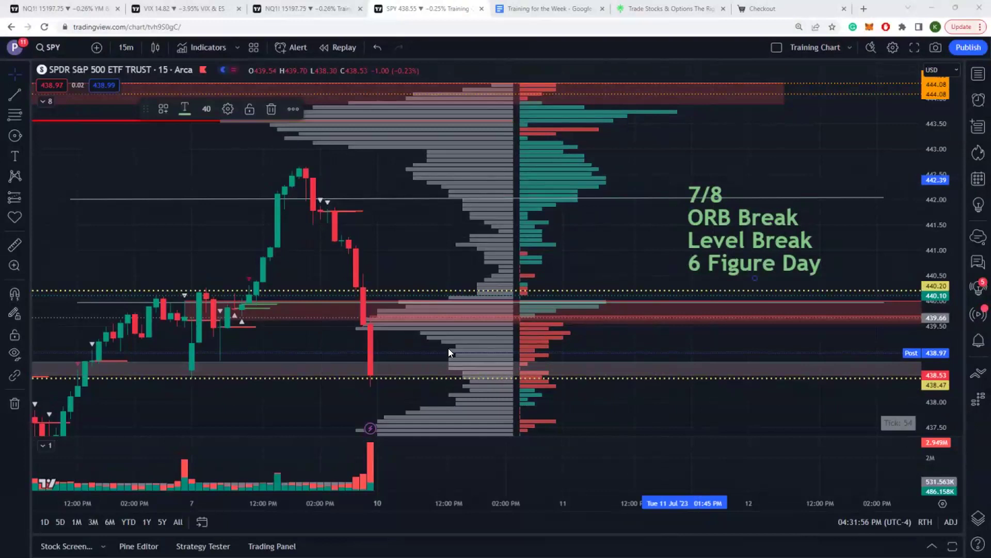
Switch to Discord and view the weekly trading schedule in The Wealth Whales' schedule channel
key(alt+Tab)
scroll(469, 324, up, 15)
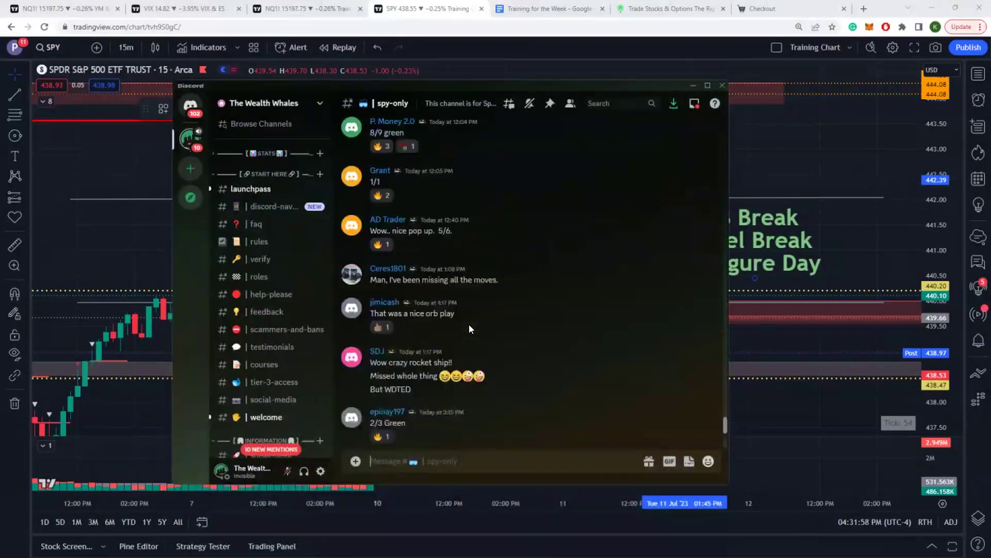
scroll(285, 312, down, 5)
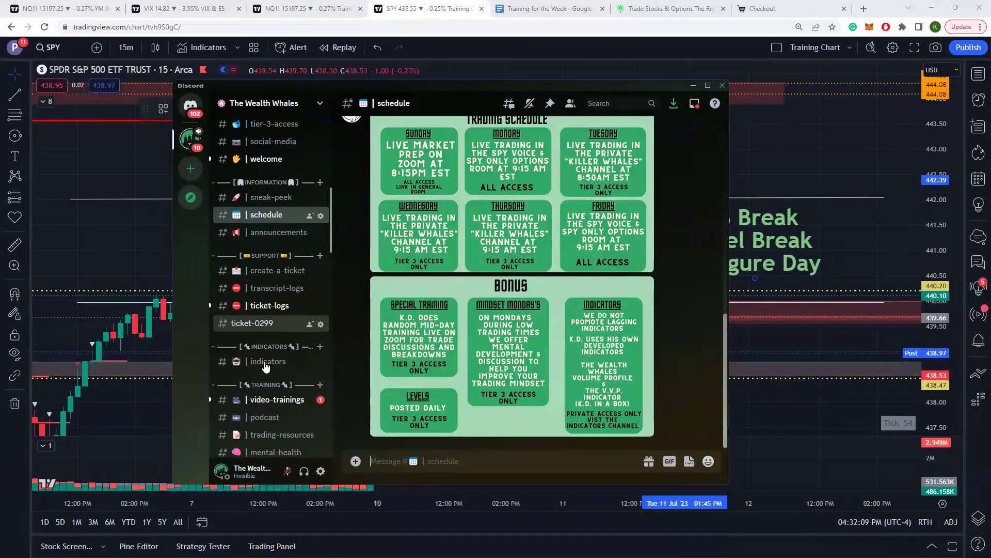
Open the spy-only channel from the server's channel list and browse today's trade messages
scroll(259, 326, up, 4)
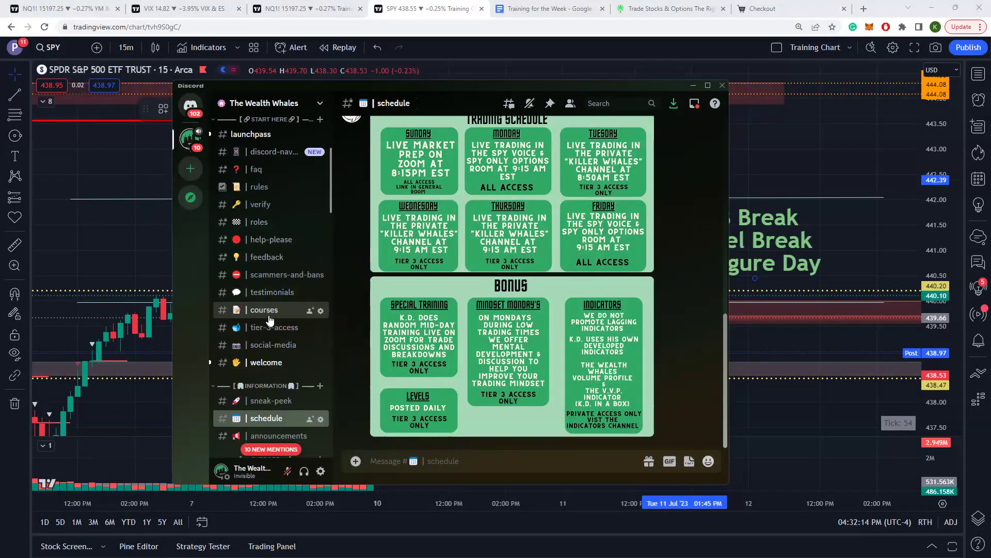
scroll(266, 318, down, 7)
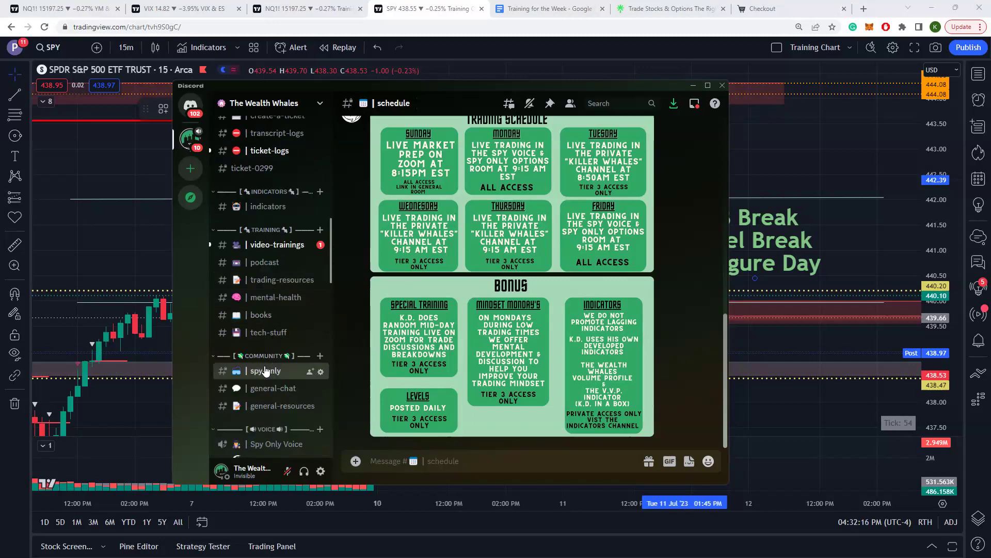
click(265, 371)
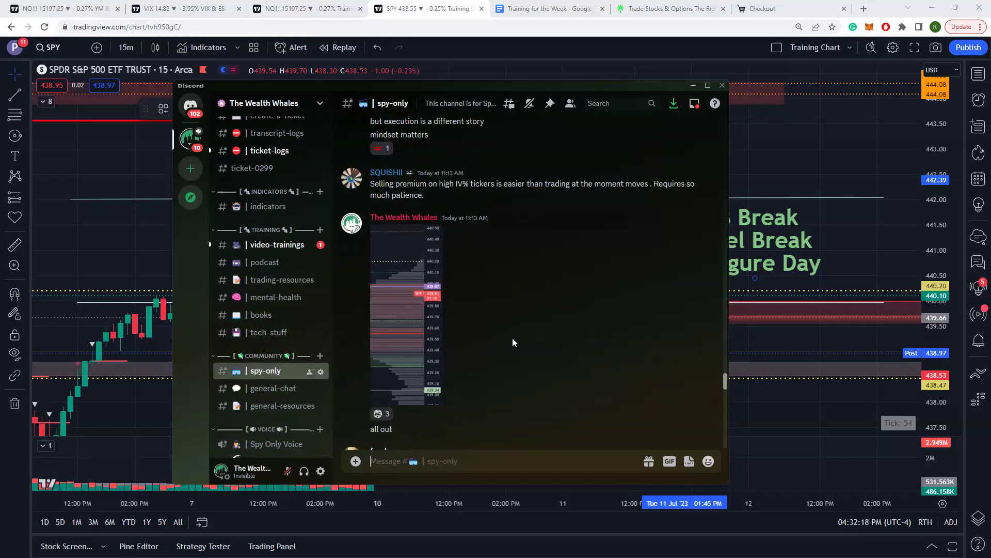
scroll(512, 341, up, 15)
scroll(257, 315, down, 5)
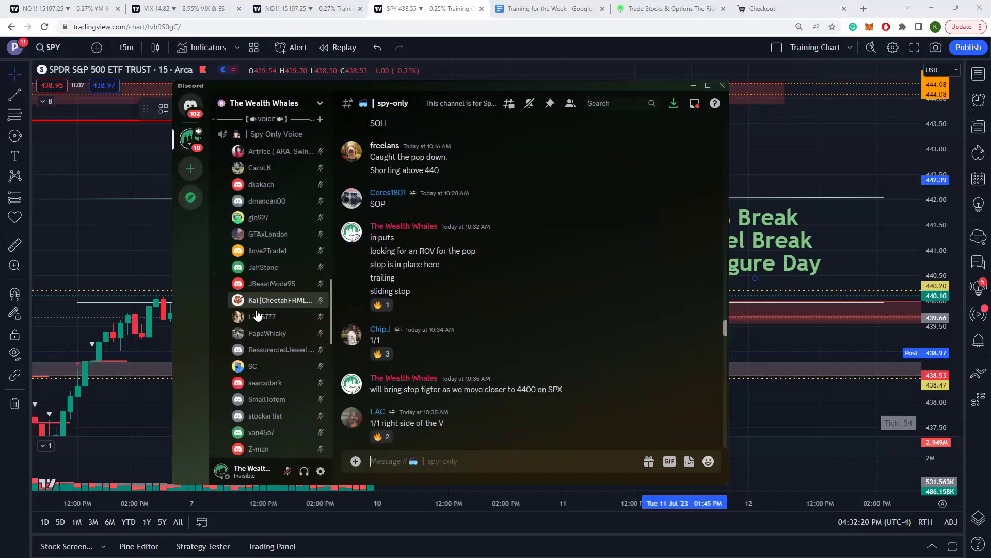
Open the futures channel under Killer Whales and view the latest trade screenshots
scroll(258, 316, down, 6)
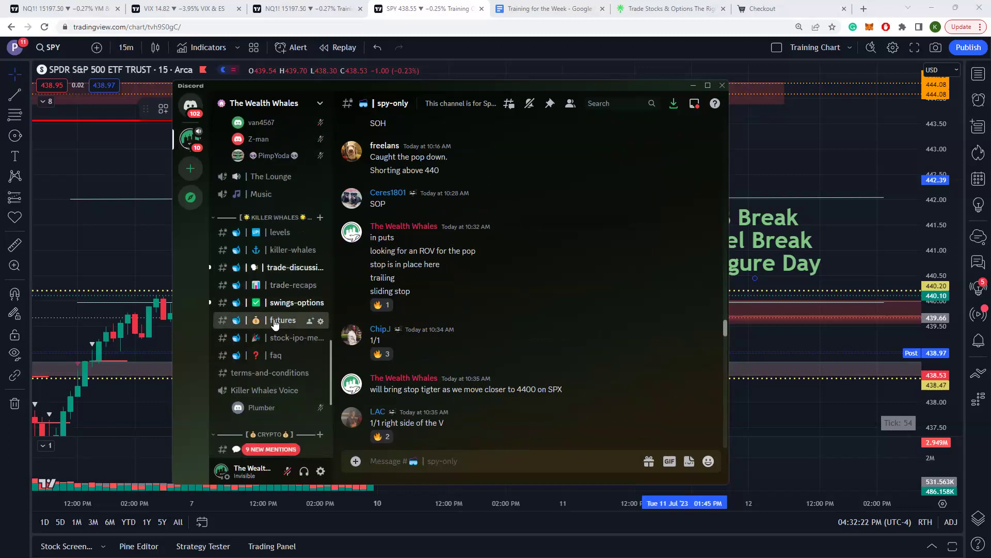
click(274, 320)
scroll(287, 296, up, 5)
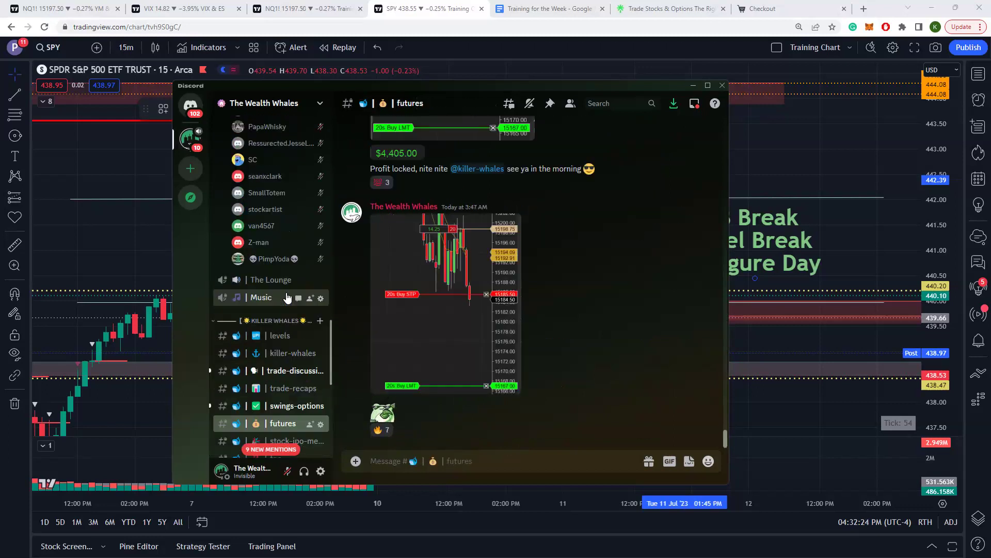
scroll(286, 297, up, 10)
scroll(493, 306, up, 3)
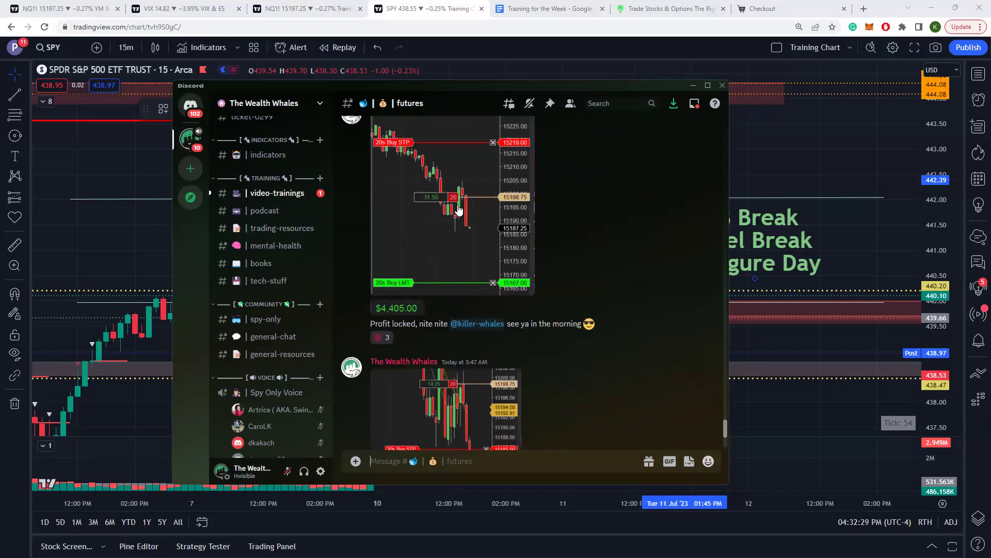
Read the futures channel history from the July 5 messages through today's NQ short trade posts
scroll(292, 316, up, 4)
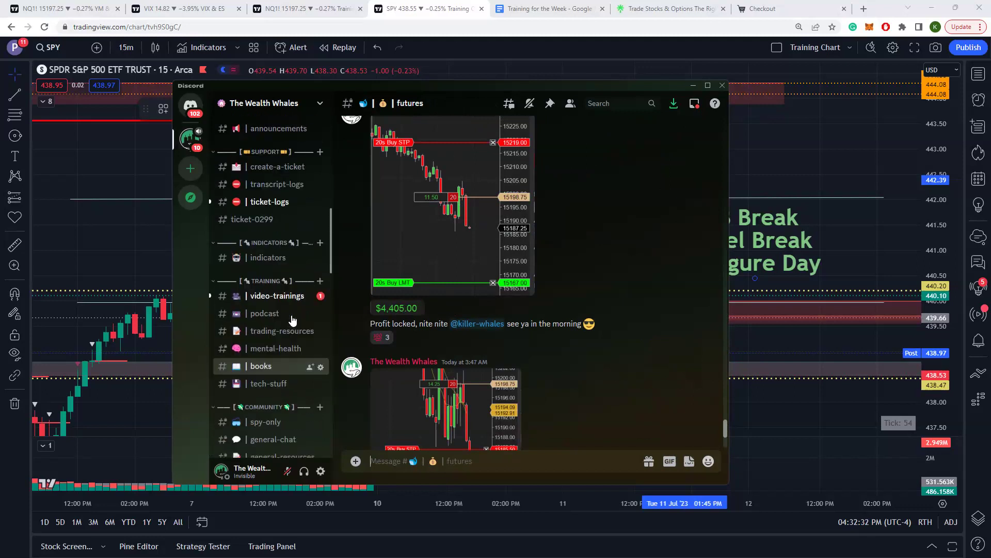
scroll(291, 315, down, 3)
scroll(291, 315, down, 10)
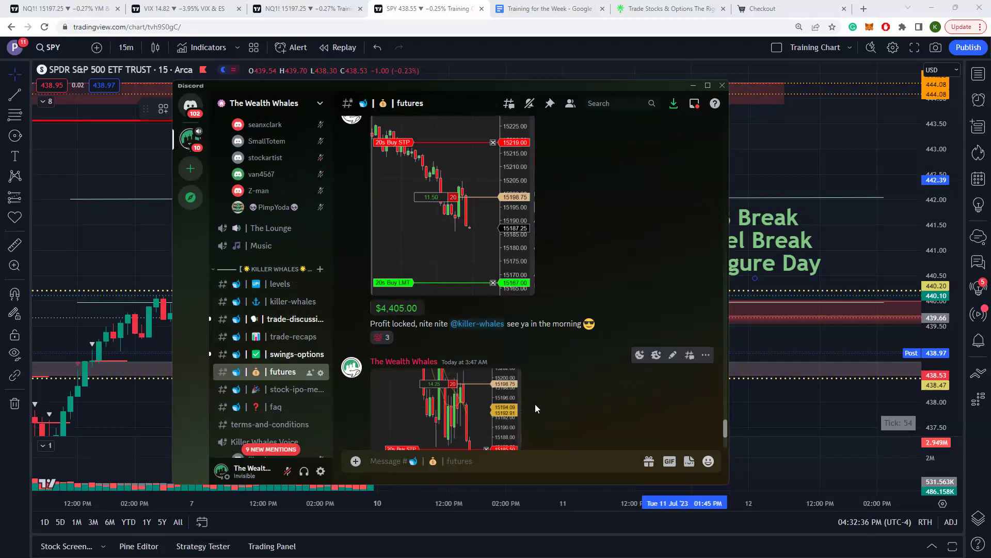
scroll(505, 382, down, 3)
scroll(469, 406, up, 7)
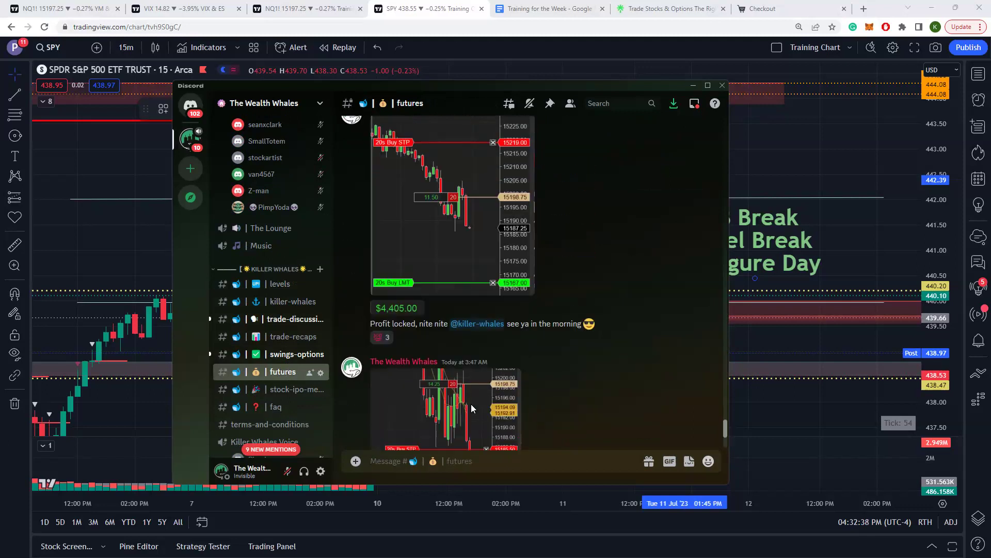
scroll(468, 398, up, 15)
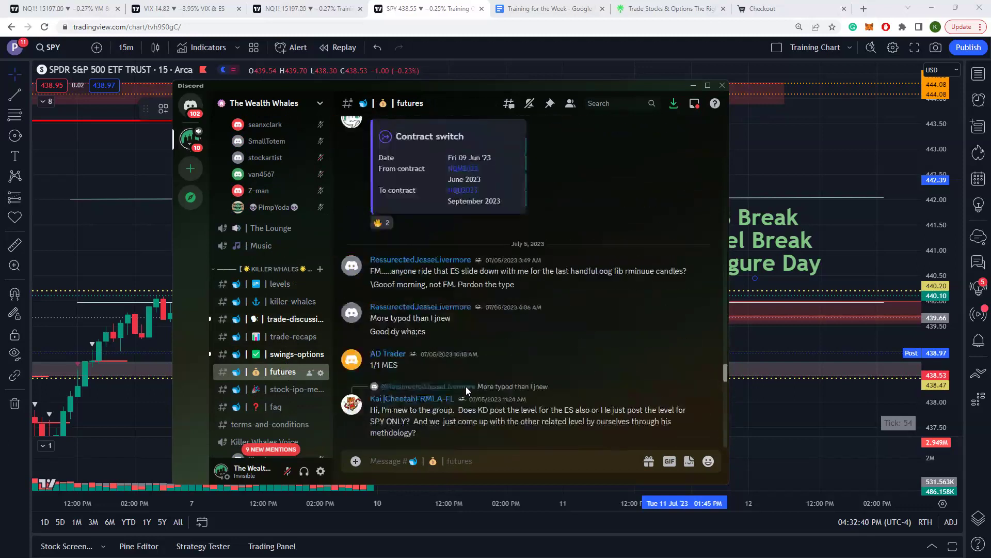
scroll(465, 389, down, 8)
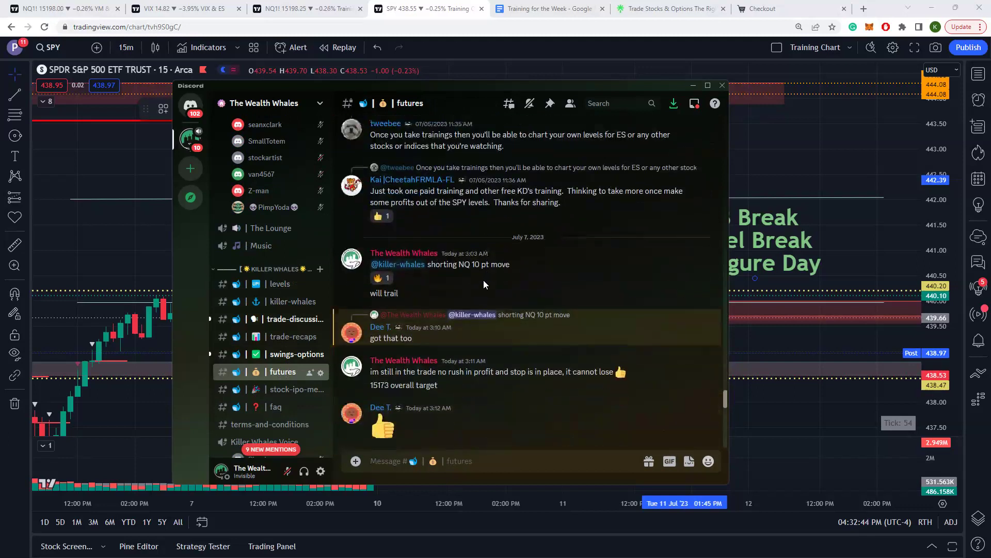
scroll(483, 280, down, 10)
scroll(493, 361, down, 3)
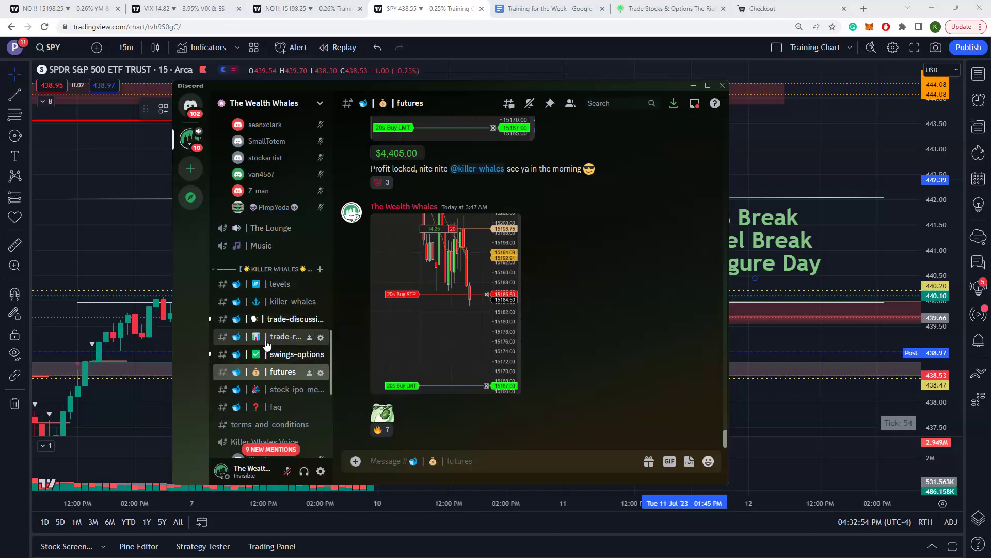
Return to the spy-only channel and read back through the morning call trade messages around 9:30 AM
scroll(266, 338, up, 10)
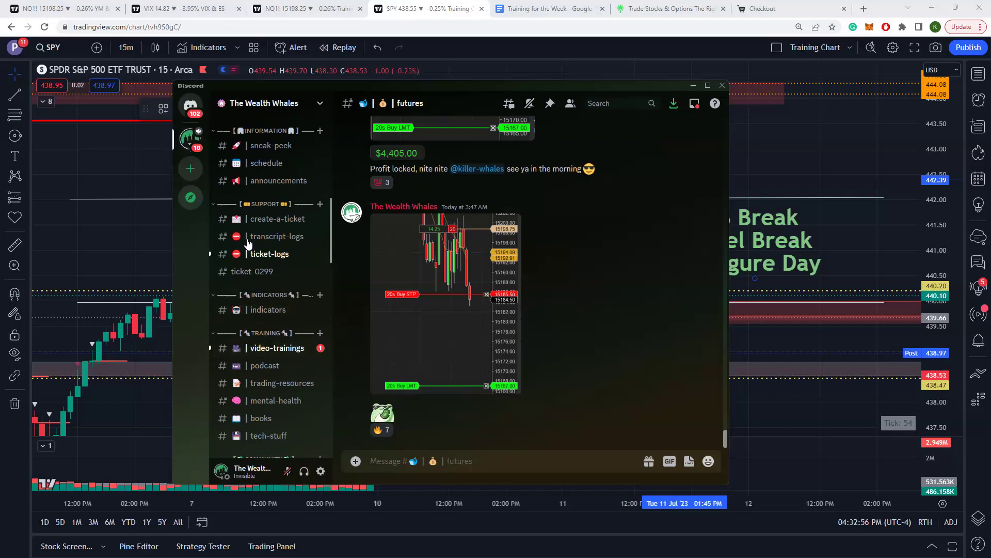
scroll(274, 366, down, 3)
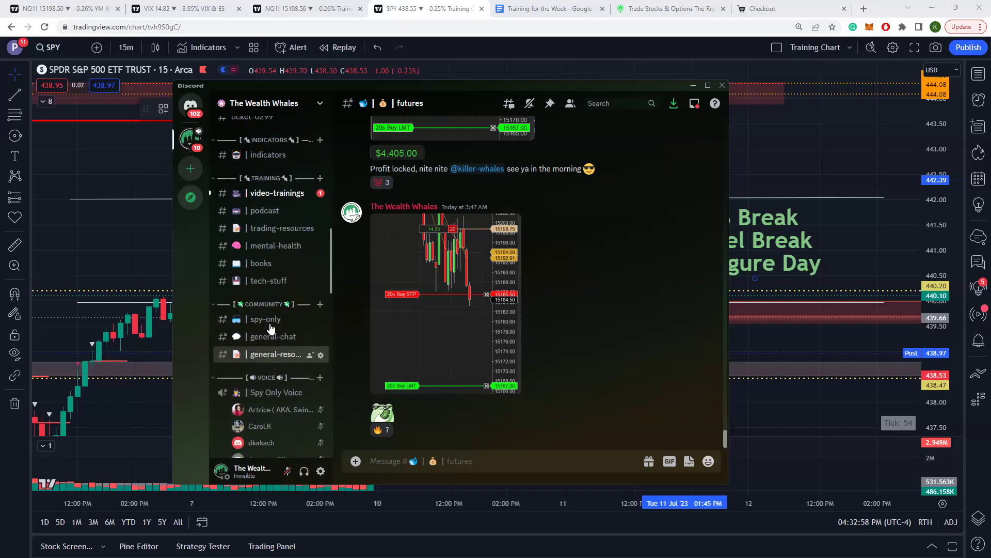
click(266, 319)
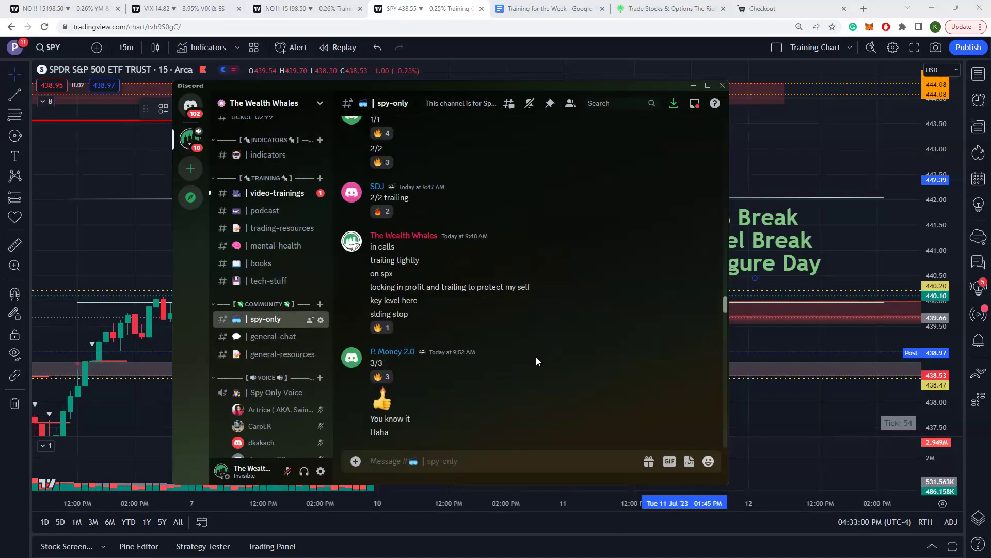
scroll(535, 359, up, 5)
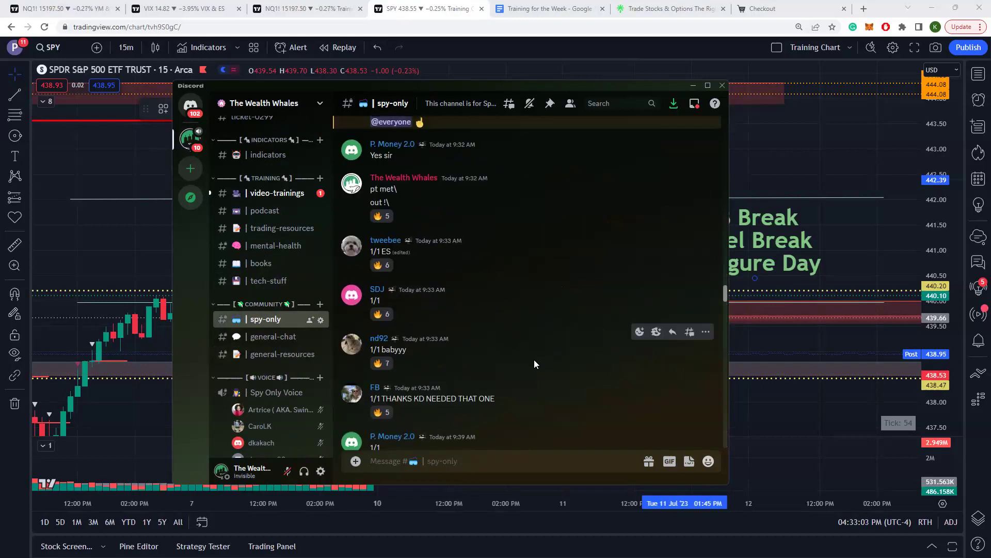
scroll(533, 354, up, 5)
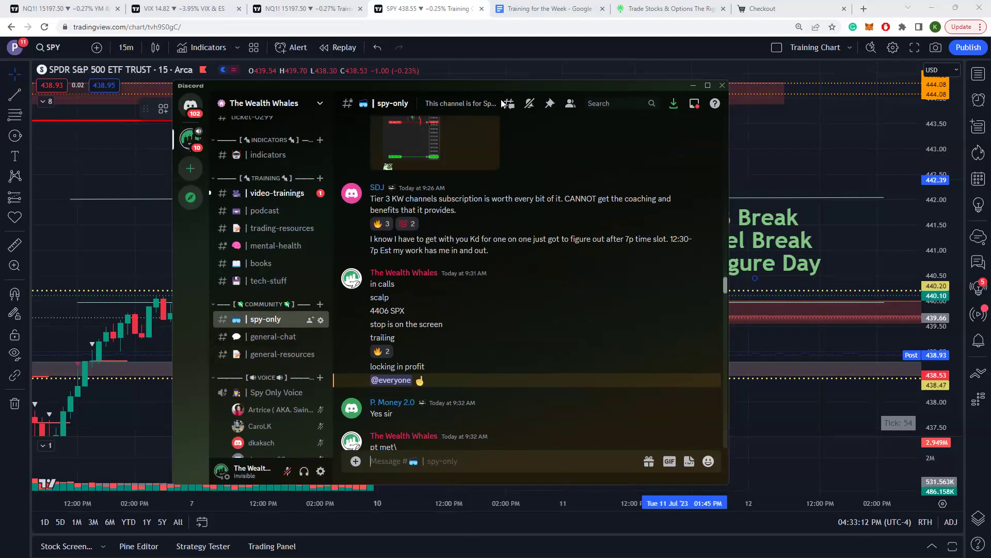
Switch back to the SPY chart in TradingView and deselect the text annotation
drag(501, 99, 405, 270)
click(196, 342)
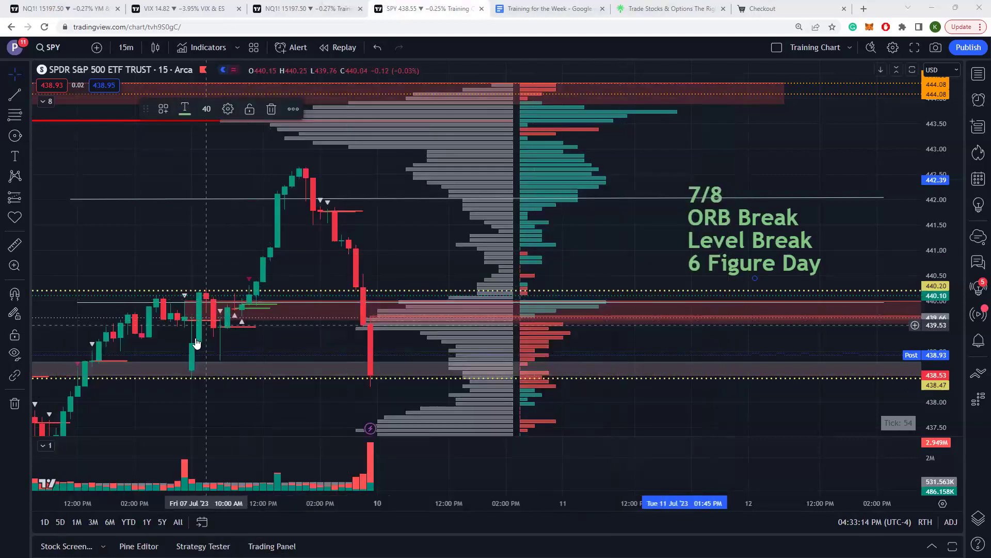
click(220, 231)
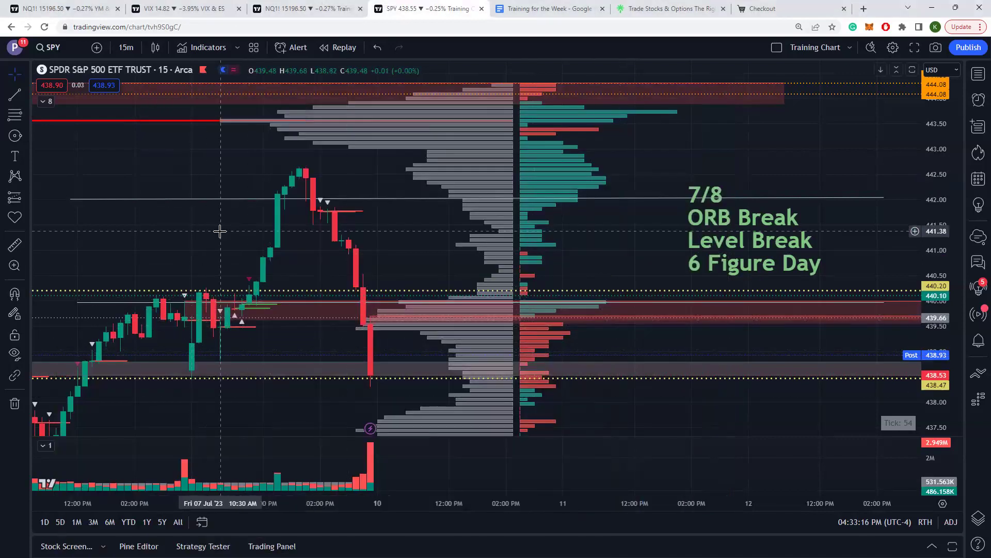
View the SPX chart, and return to SPY with more of the earlier days in view
text(SPX)
key(Return)
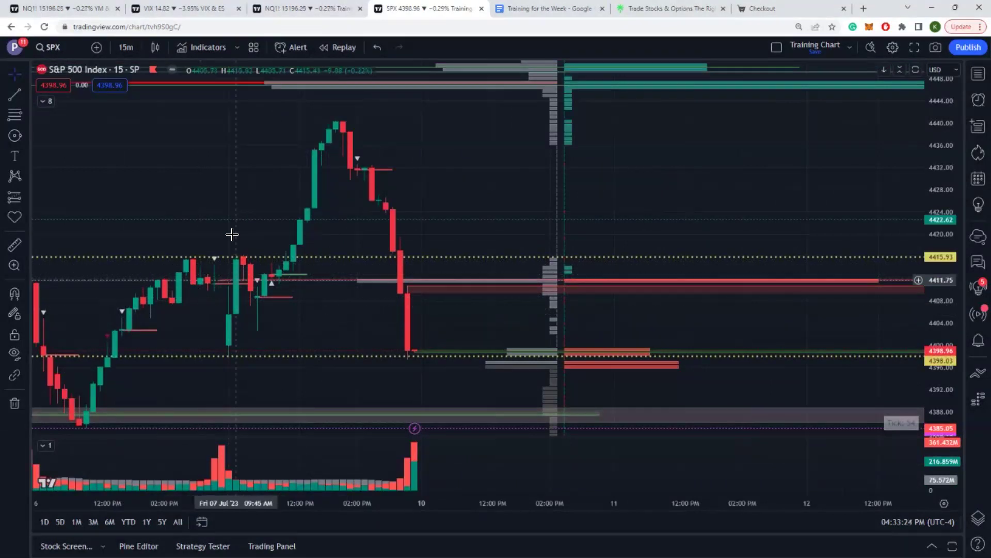
text(spy)
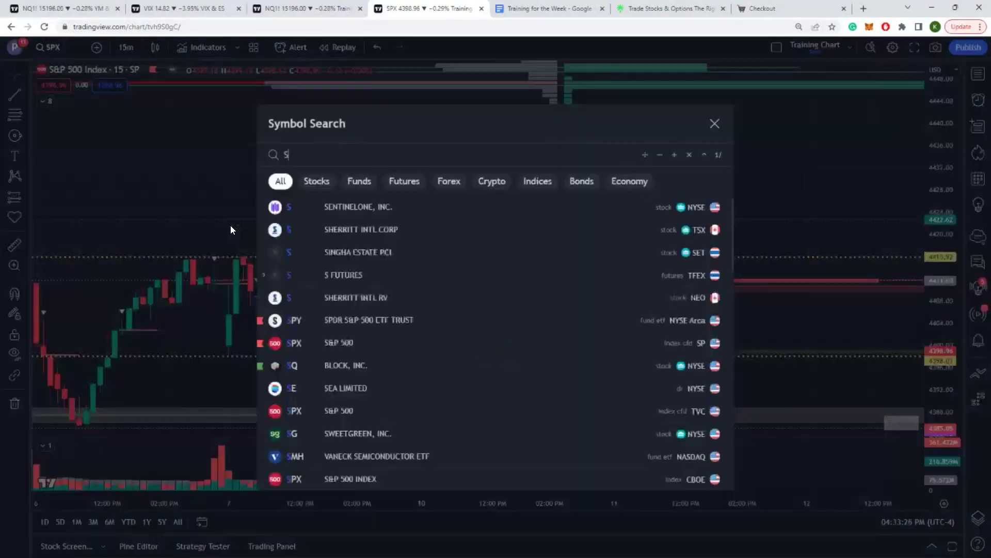
key(Return)
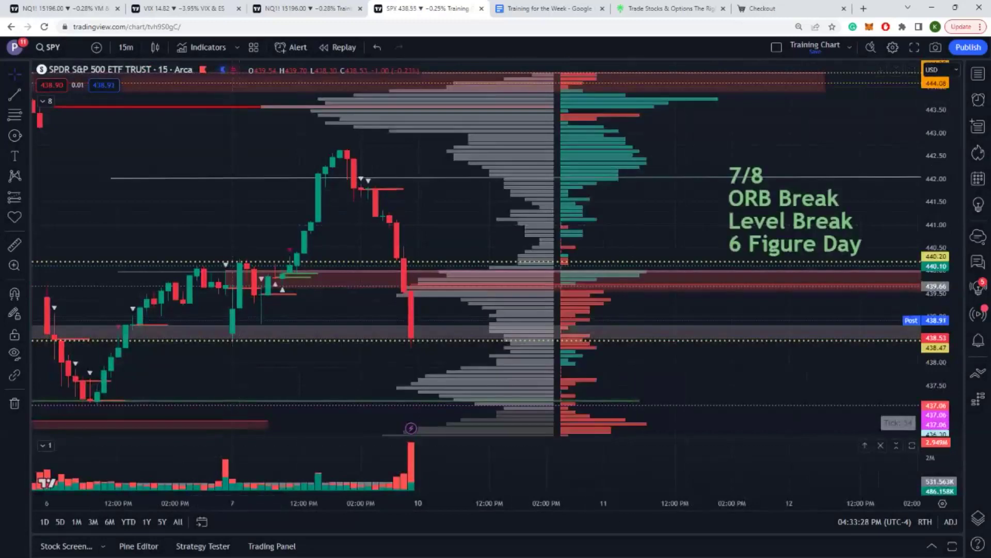
scroll(686, 354, down, 2)
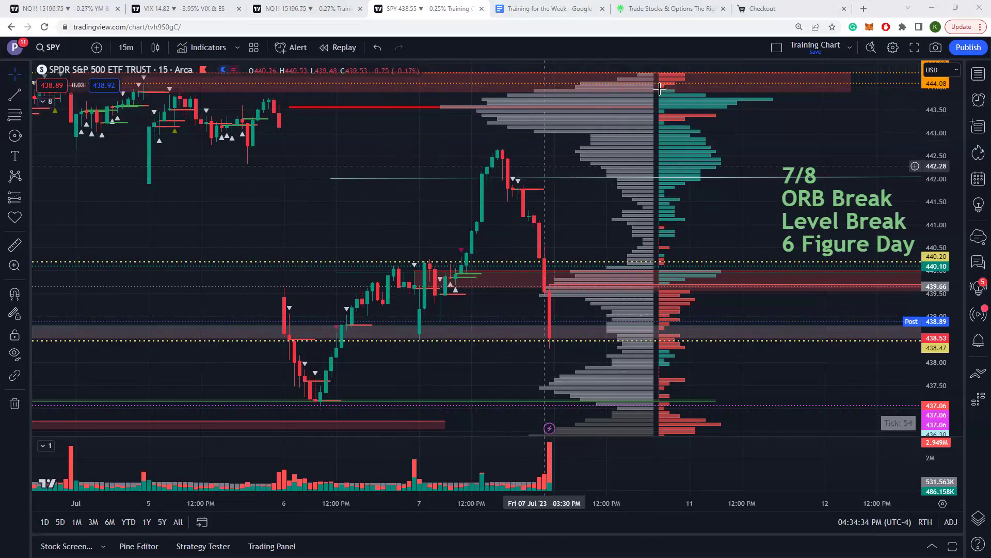
Look through the training courses on the Wealth Whales Linktree page and return to the SPY chart
click(660, 9)
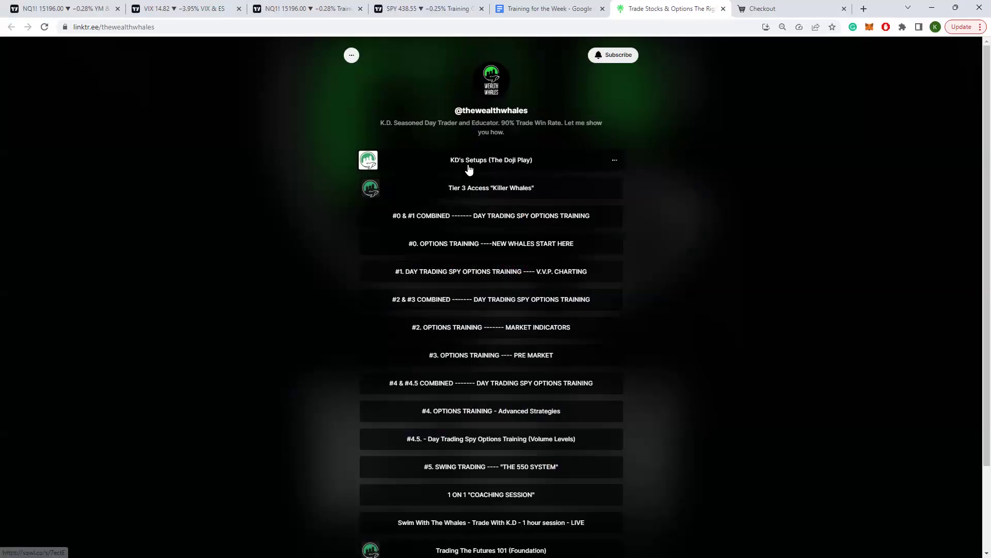
scroll(512, 99, down, 1)
scroll(511, 100, down, 2)
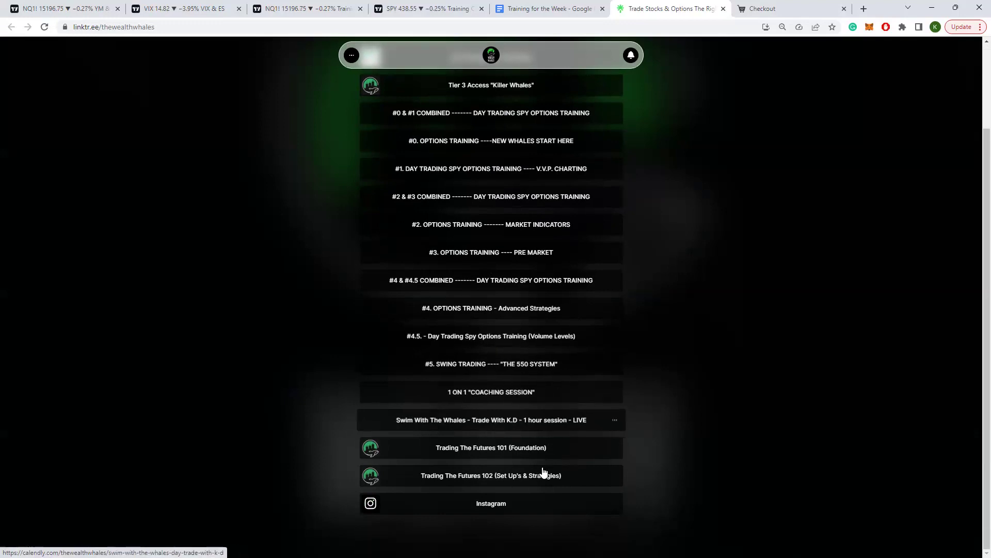
click(422, 9)
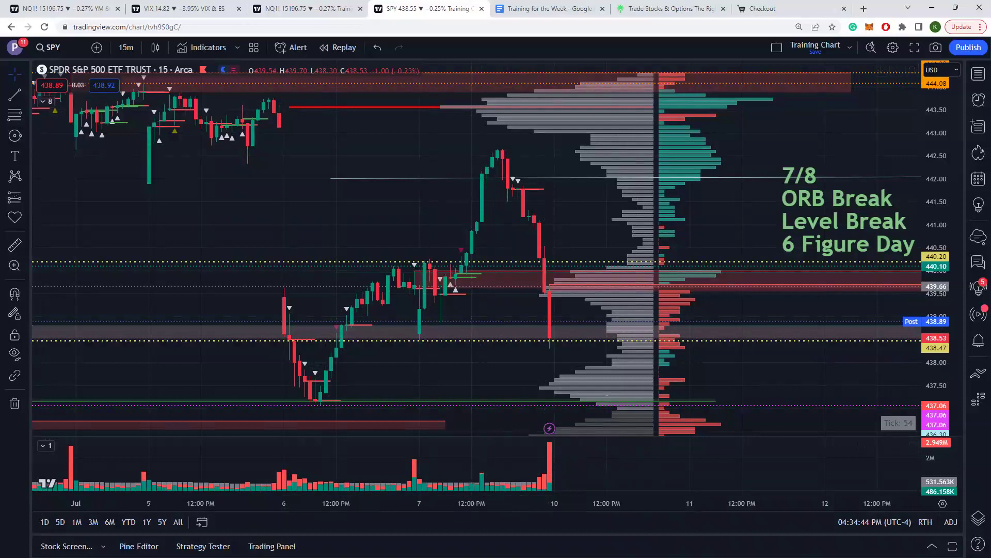
Switch to Discord and read the spy-only trade messages from 9:33 AM through the 10:32 AM puts entry
key(alt+Tab)
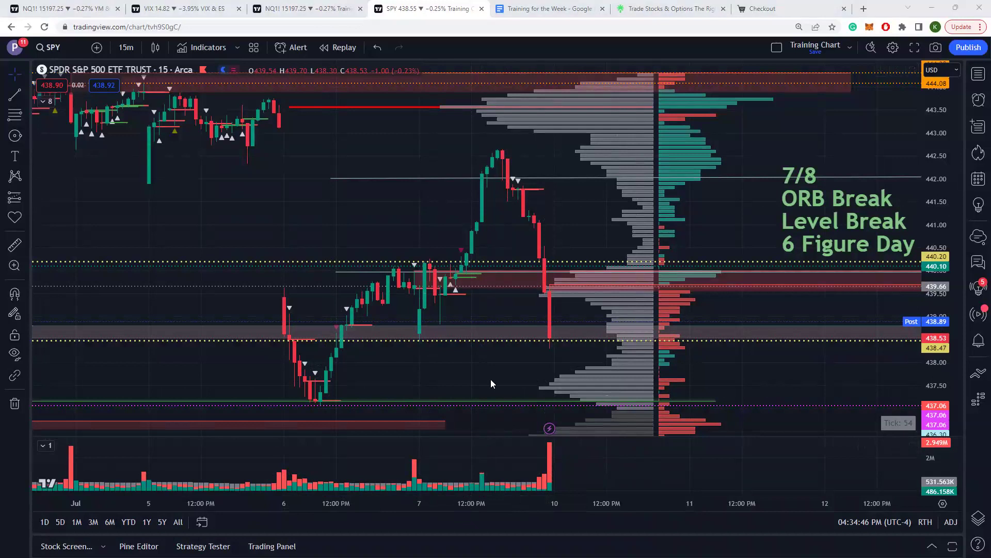
scroll(543, 209, down, 6)
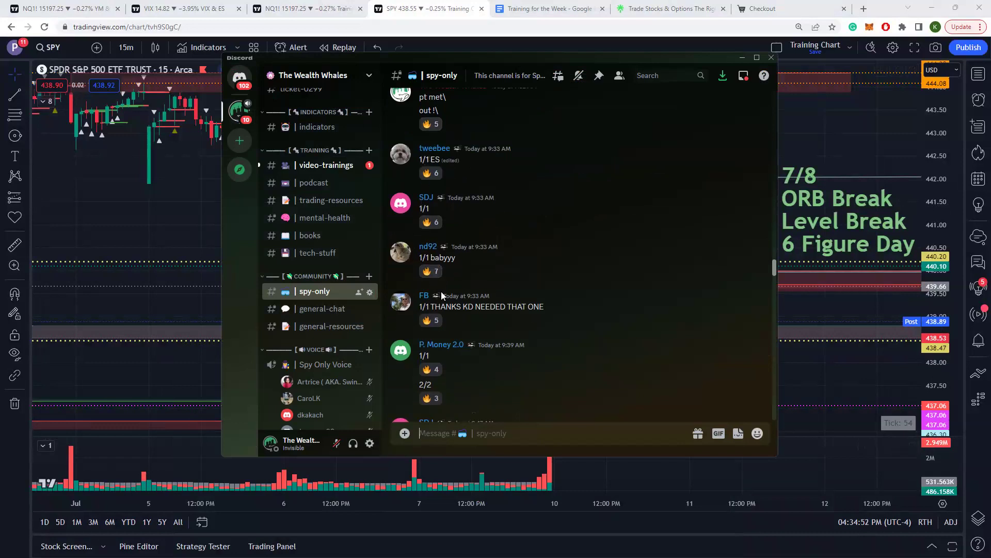
scroll(449, 279, down, 1)
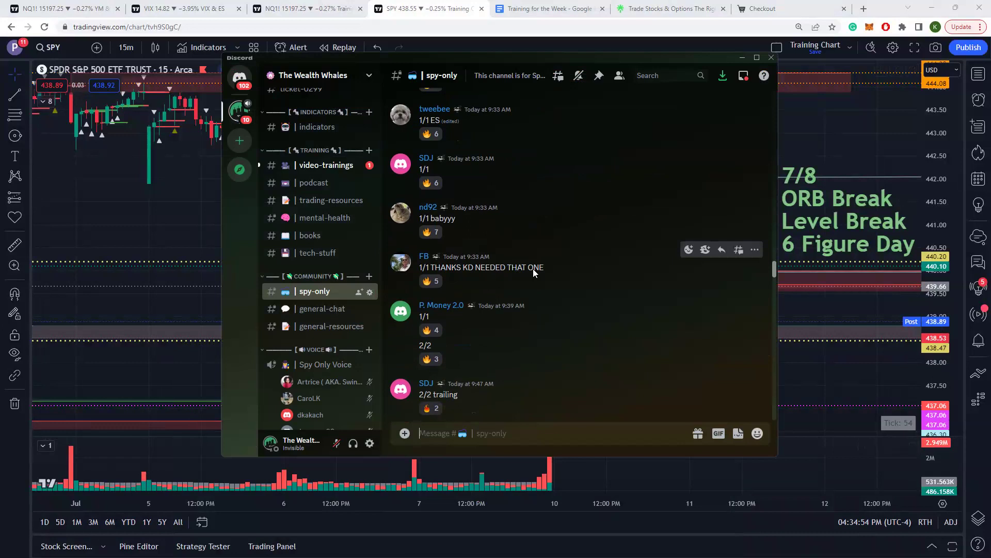
scroll(533, 268, down, 2)
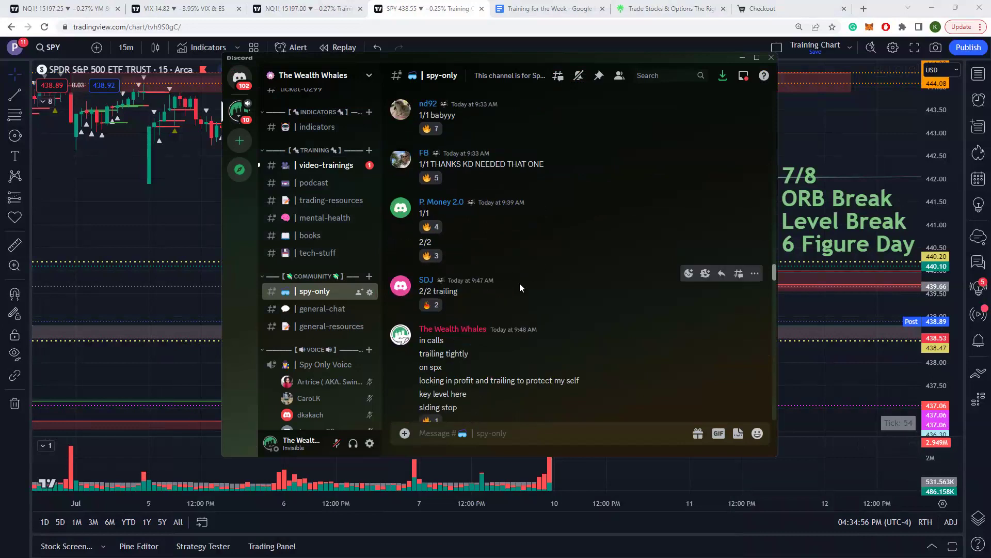
scroll(520, 283, down, 2)
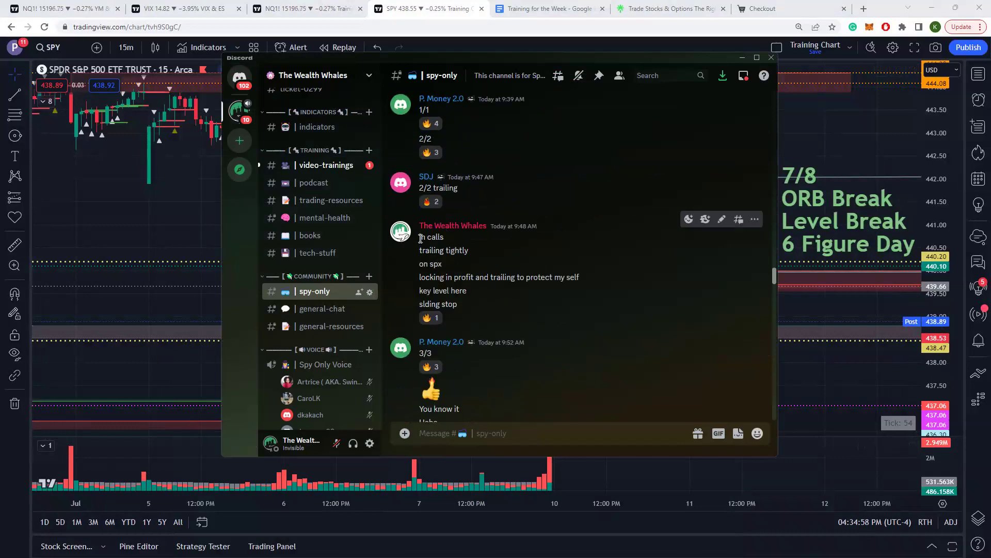
scroll(472, 241, down, 3)
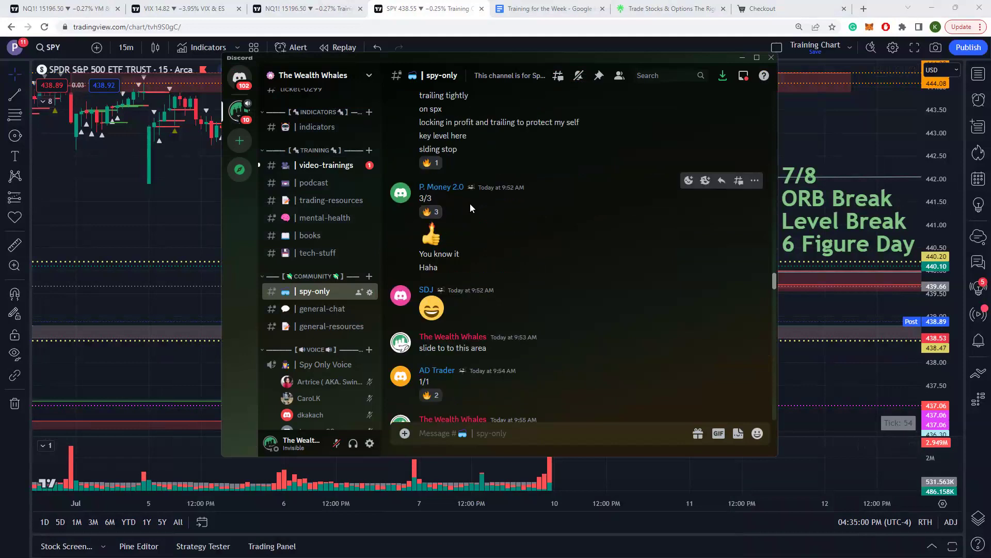
scroll(471, 222, down, 5)
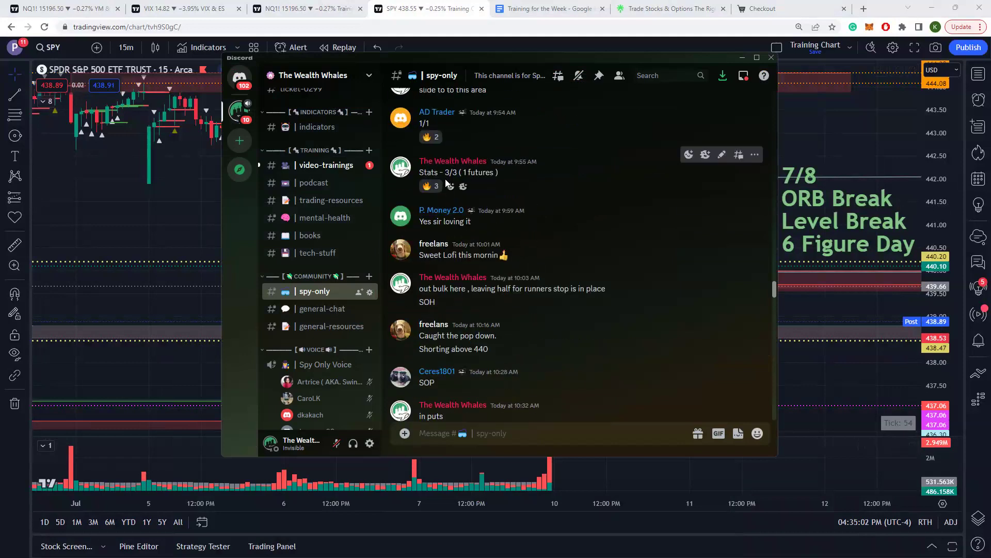
scroll(474, 181, down, 4)
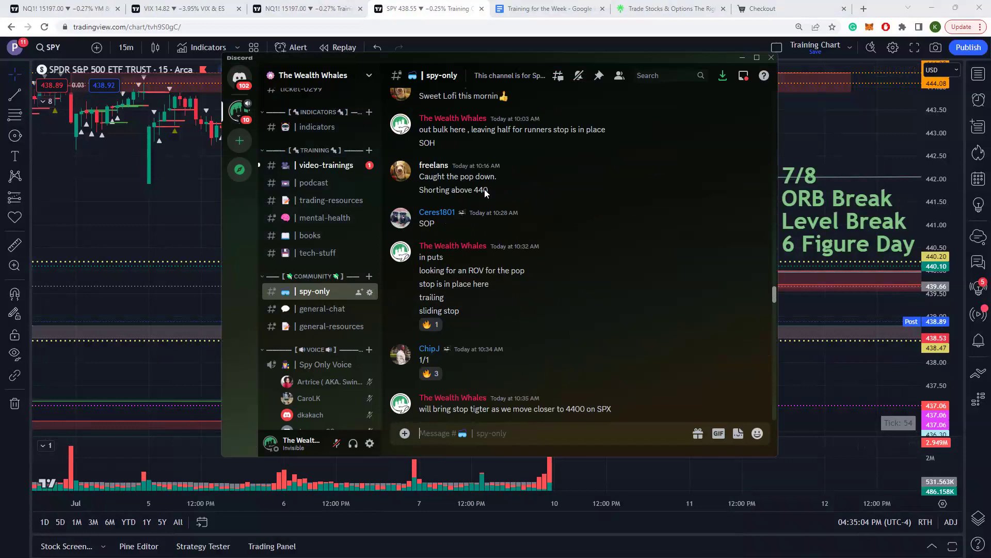
scroll(492, 221, up, 1)
scroll(454, 169, down, 1)
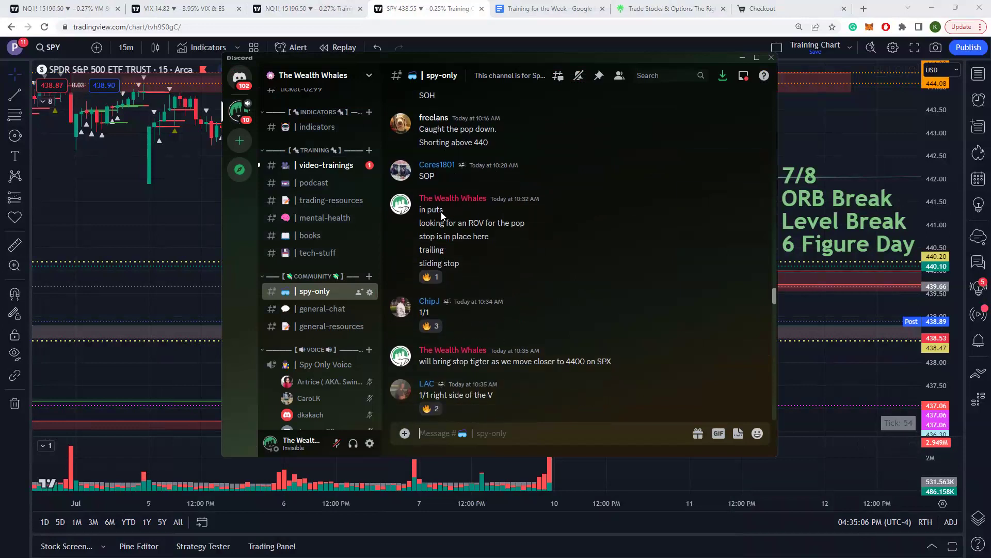
scroll(500, 229, down, 2)
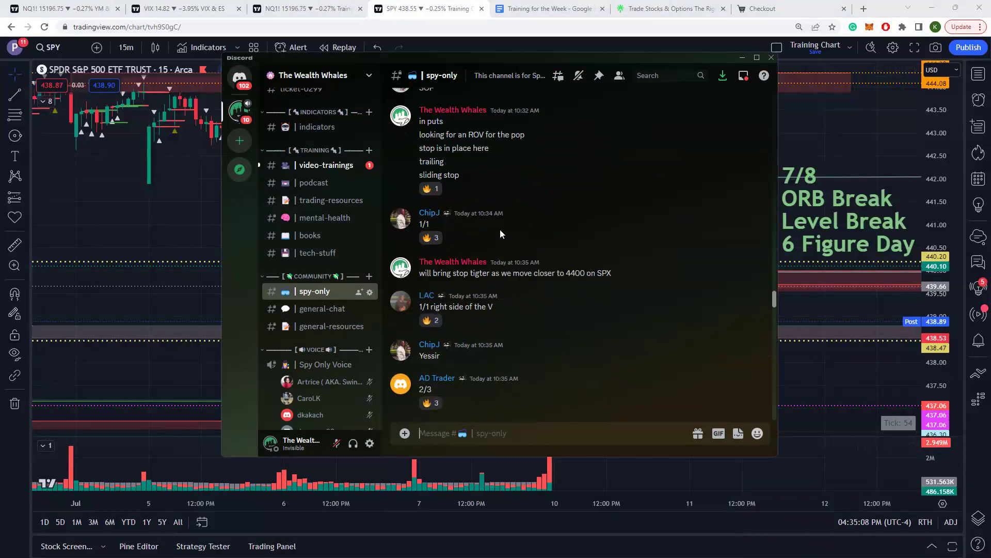
Read on through the spy-only messages from 10:35 to 11:20 AM, covering the puts results and the 11:05 AM SPX calls trade
scroll(500, 229, down, 4)
scroll(442, 335, up, 2)
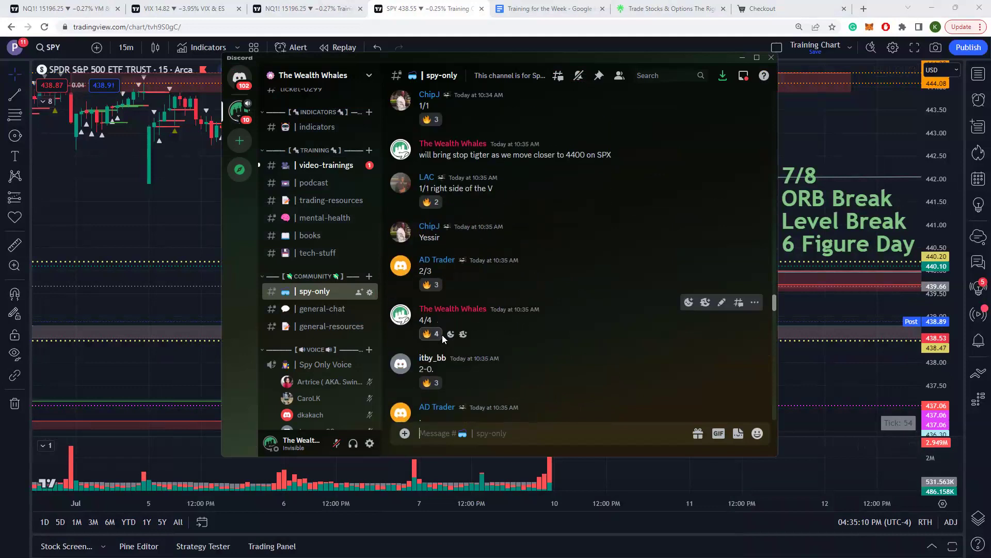
scroll(426, 196, down, 3)
scroll(438, 218, down, 6)
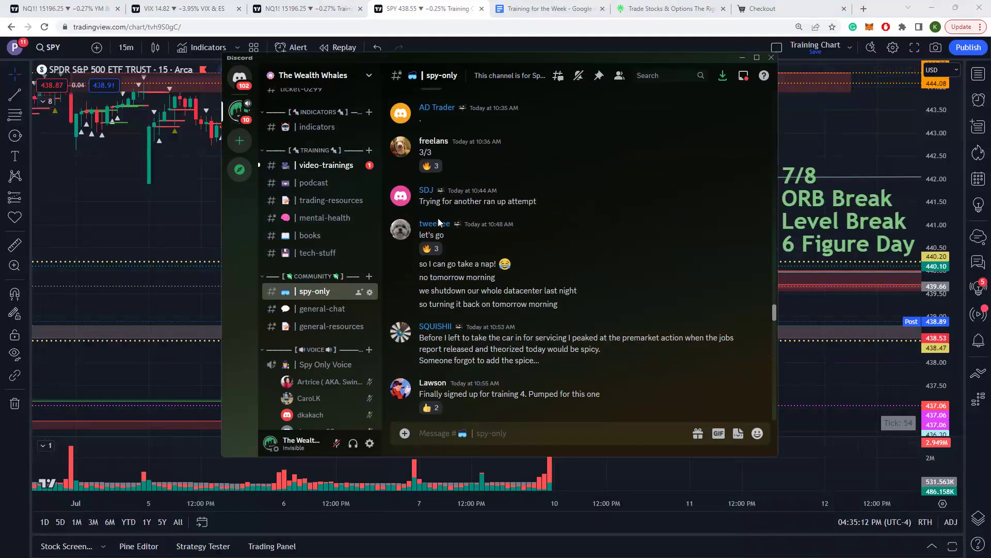
scroll(454, 178, down, 9)
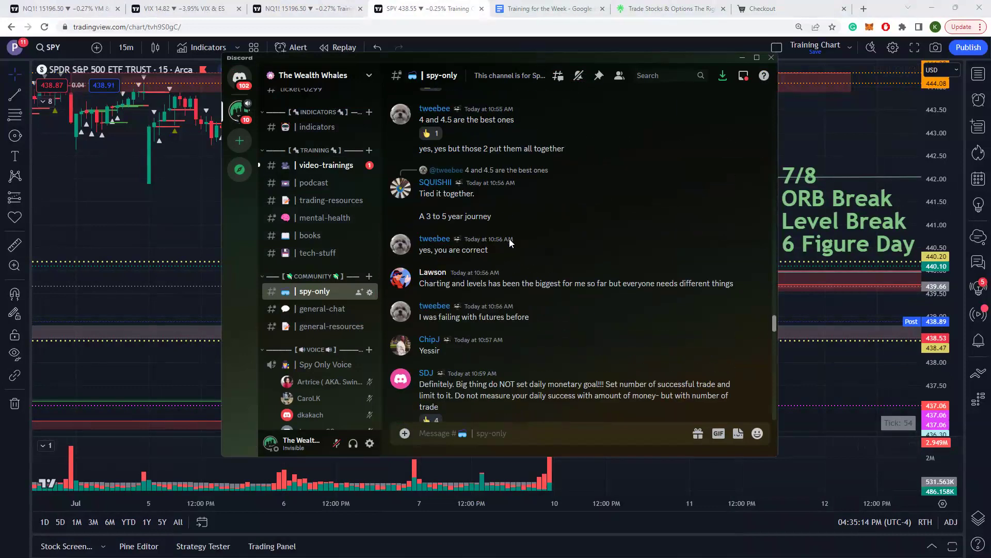
scroll(509, 239, down, 3)
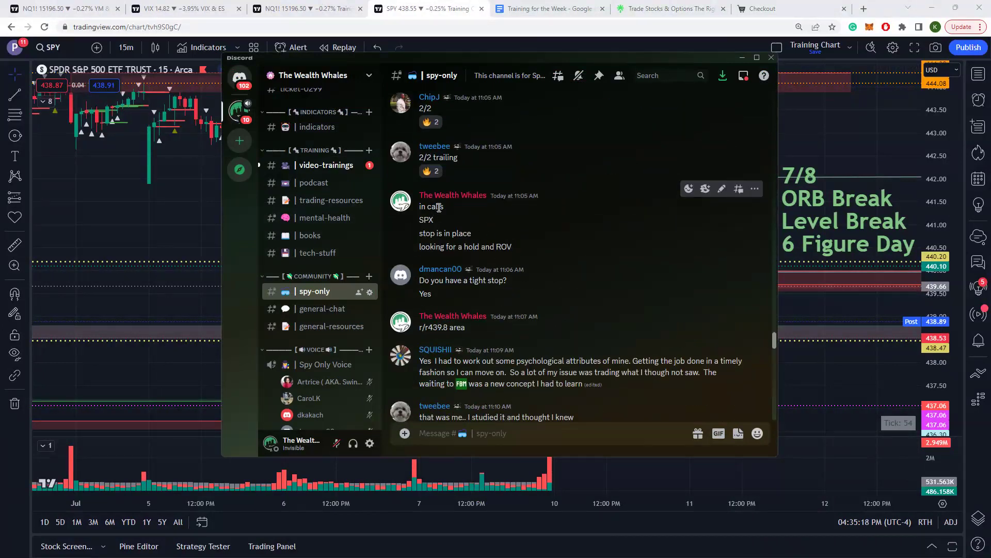
scroll(438, 208, down, 8)
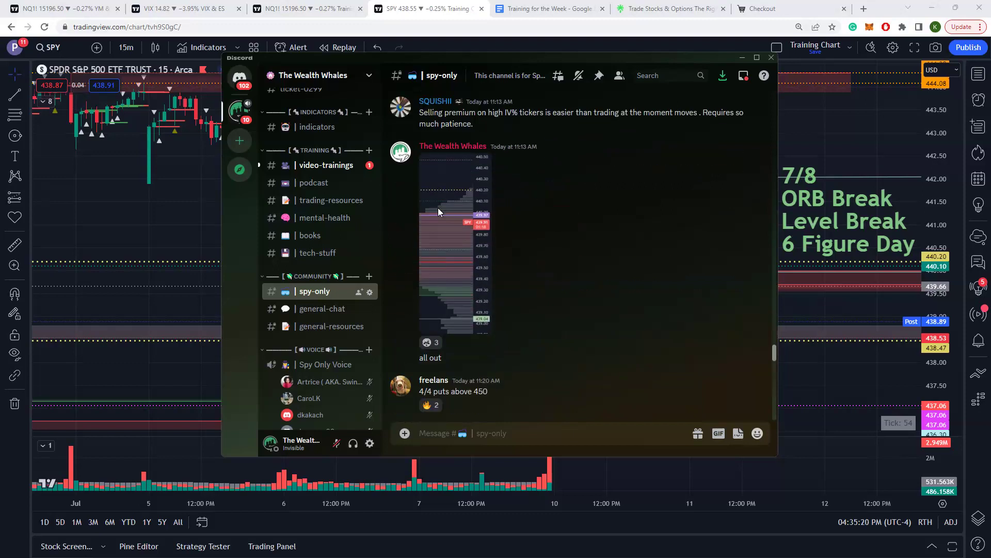
scroll(438, 207, down, 2)
scroll(531, 111, up, 5)
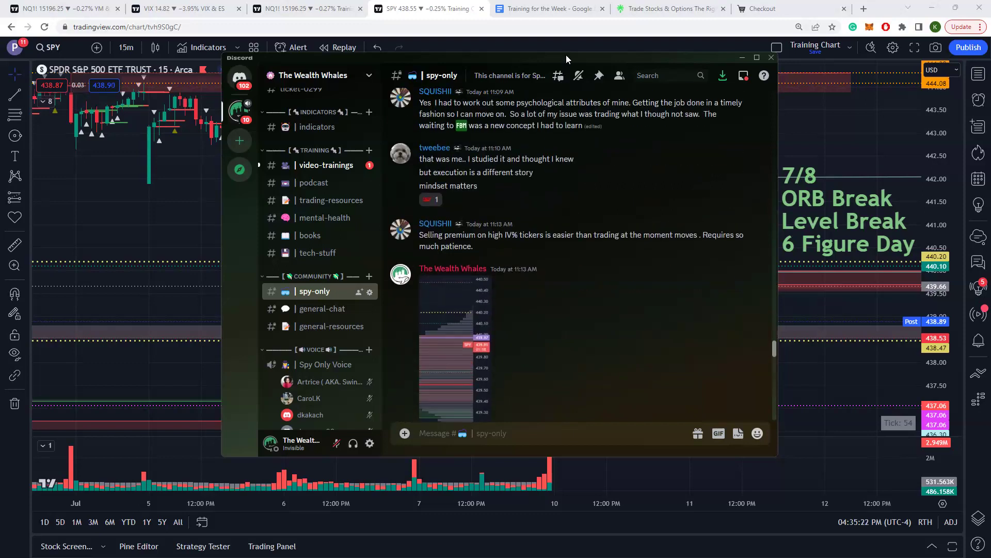
Return to the TradingView chart and compare the July 7 price action on SPY and SPX, ending on SPY
drag(565, 55, 549, 358)
click(448, 294)
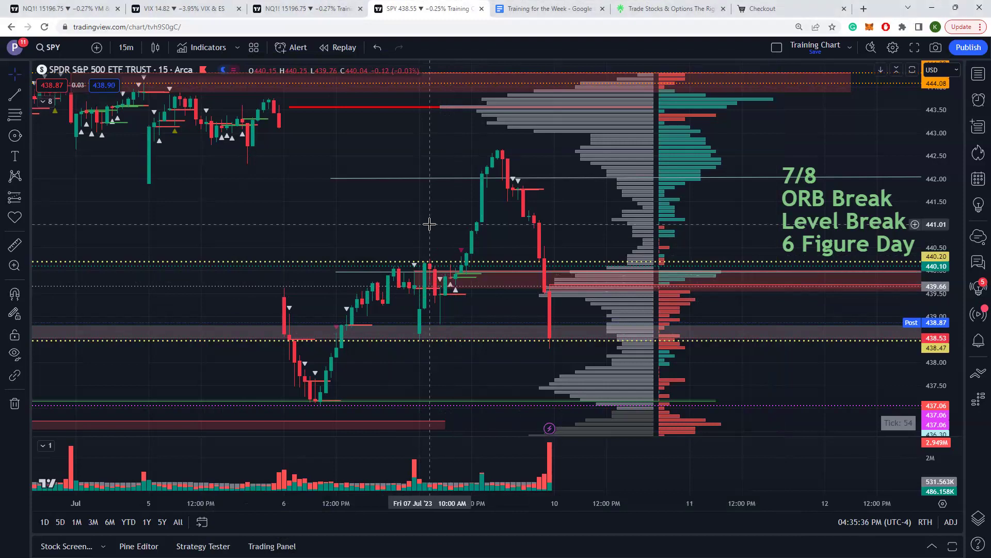
text(spy)
key(Return)
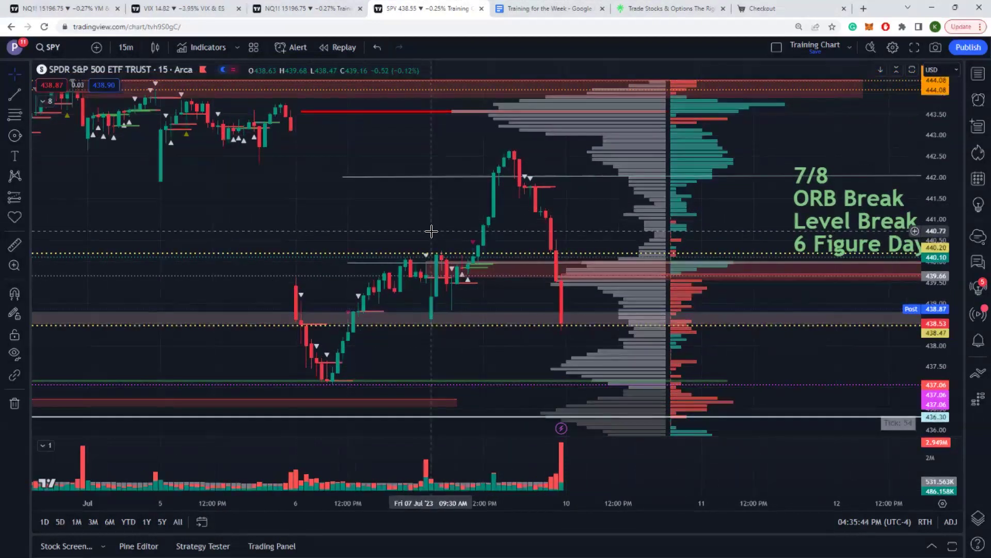
text(SPX)
key(Return)
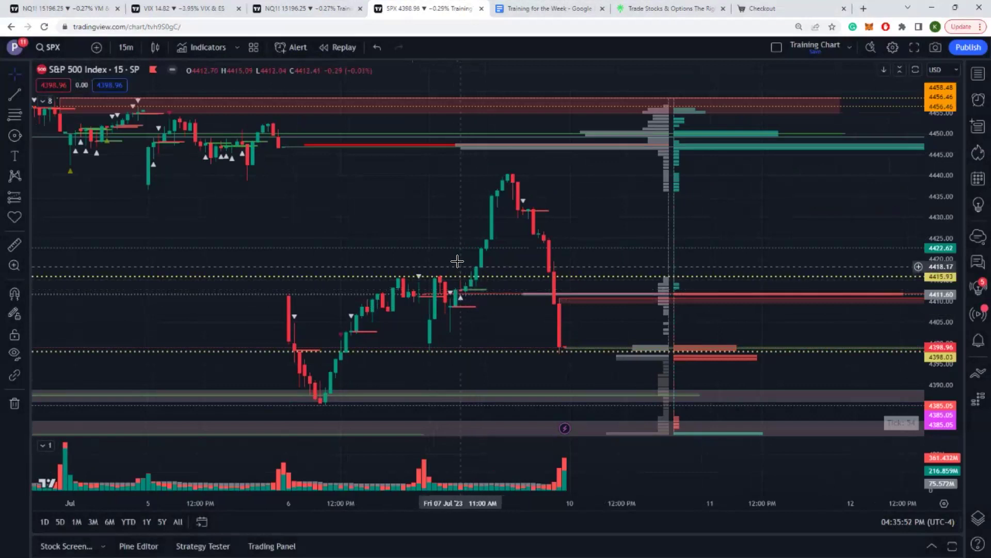
text(SPY)
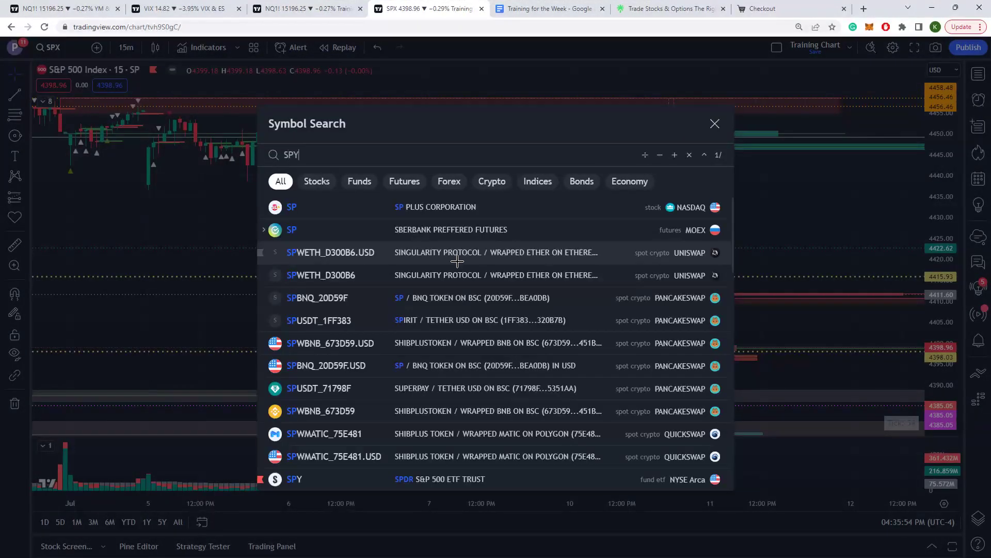
key(Return)
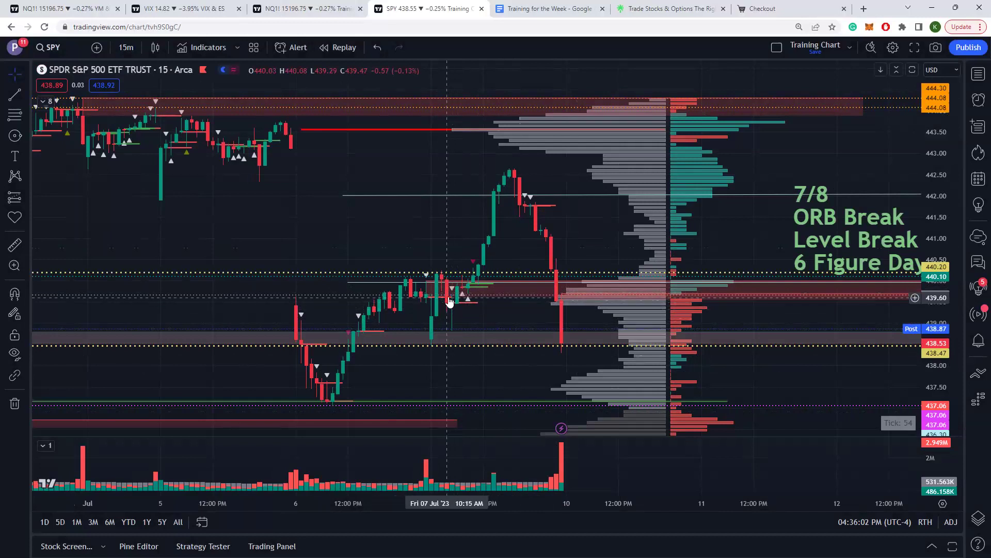
Draw a rectangle over the SPY zone from about 439.94 to 440.23, starting on July 6, and delete it
drag(464, 297, 450, 308)
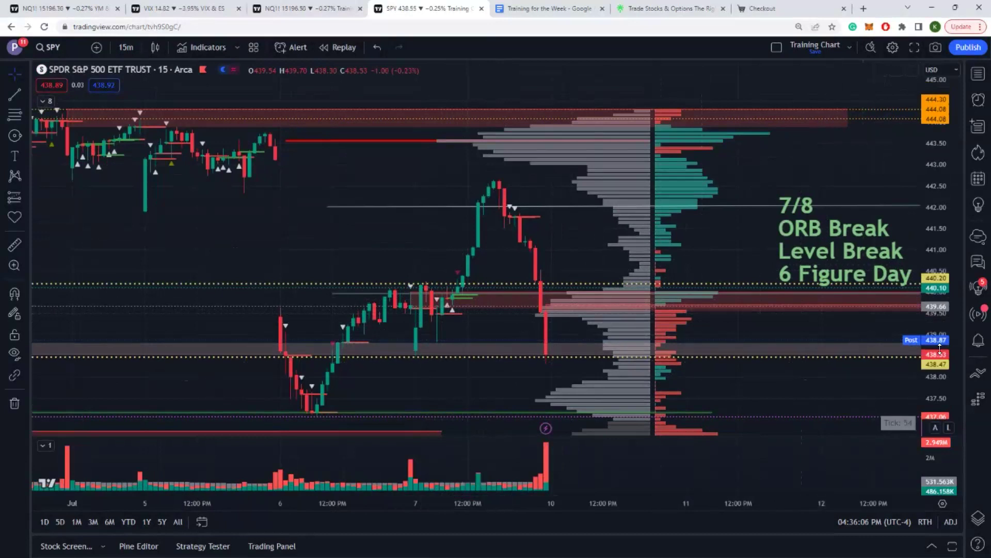
mouse_move(918, 351)
mouse_down()
mouse_move(864, 368)
mouse_move(807, 363)
mouse_up()
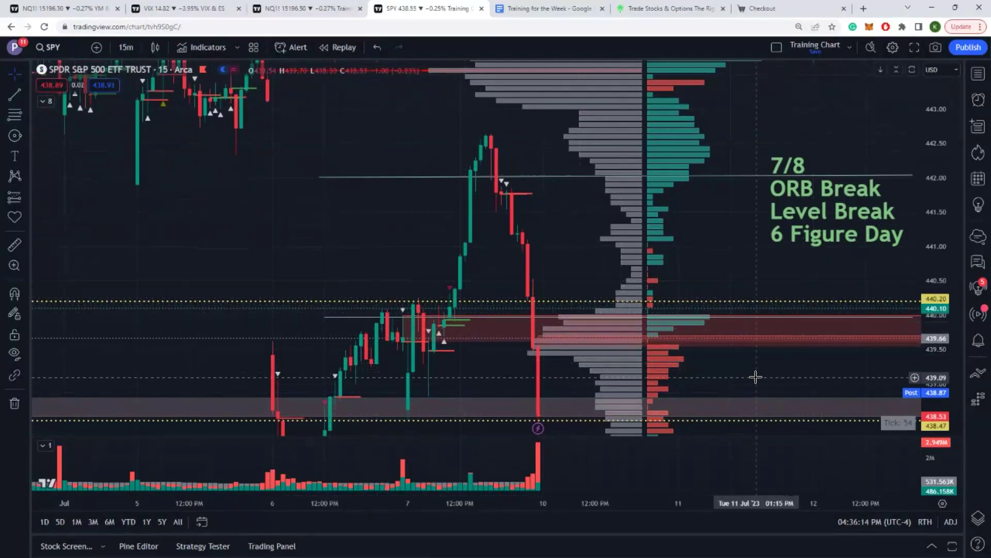
scroll(754, 377, left, 2)
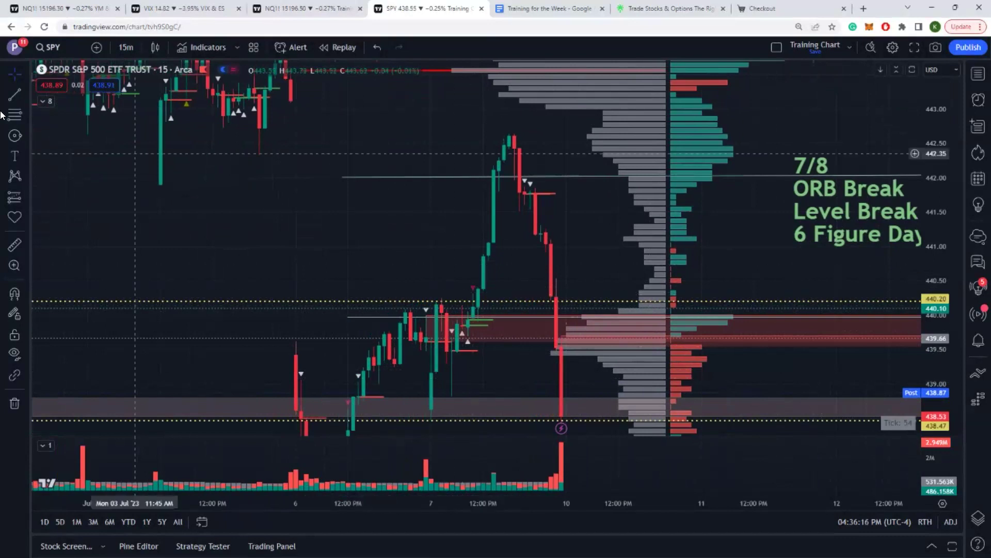
click(27, 135)
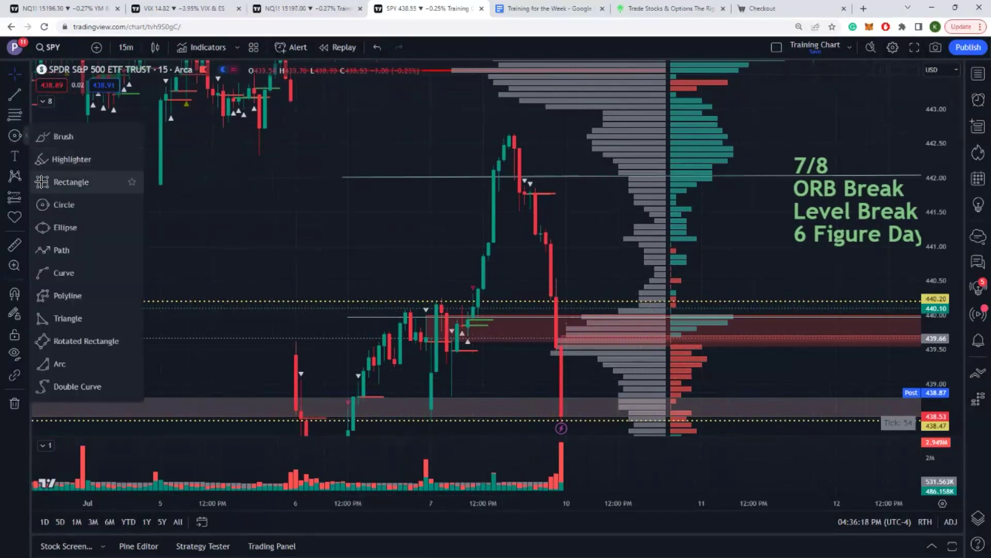
click(62, 180)
mouse_move(326, 299)
mouse_down()
mouse_move(330, 319)
mouse_move(827, 318)
mouse_up()
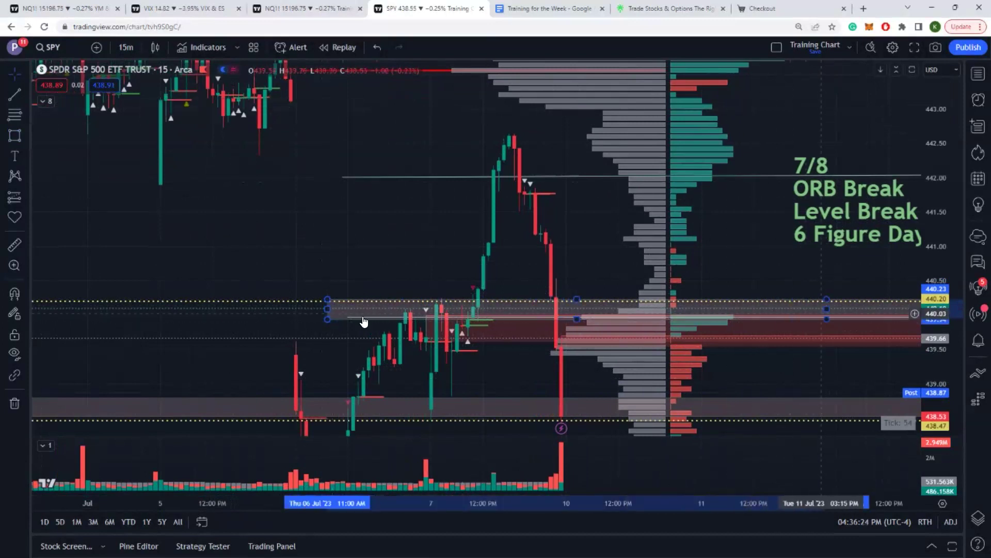
click(364, 321)
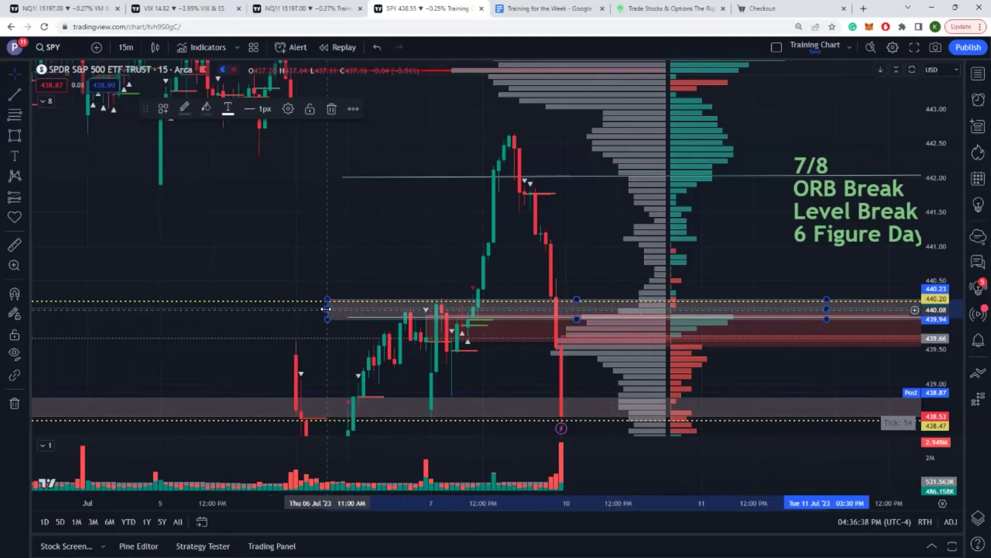
key(Delete)
Draw a small circle around the SPY candles breaking the 442 level on the afternoon of July 7
scroll(501, 341, up, 1)
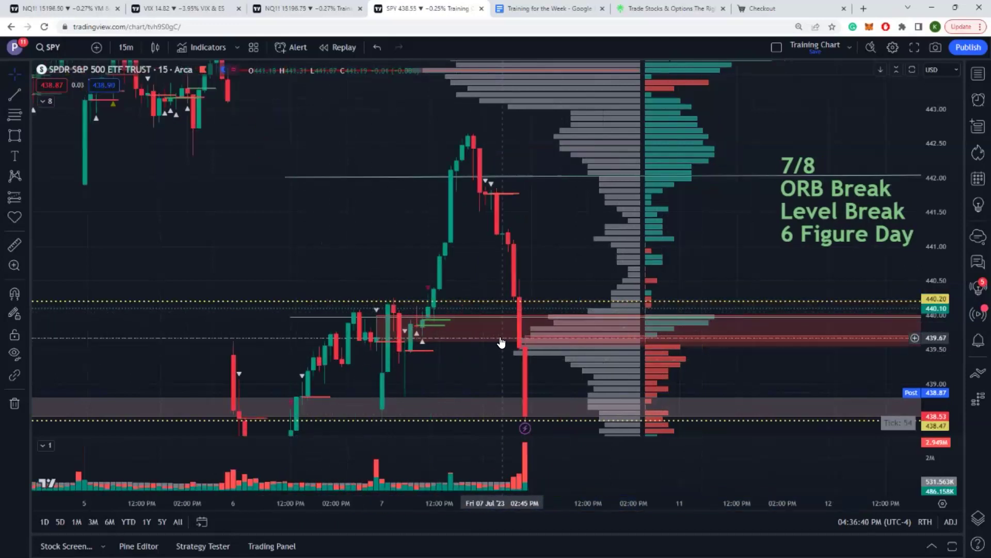
scroll(397, 333, up, 1)
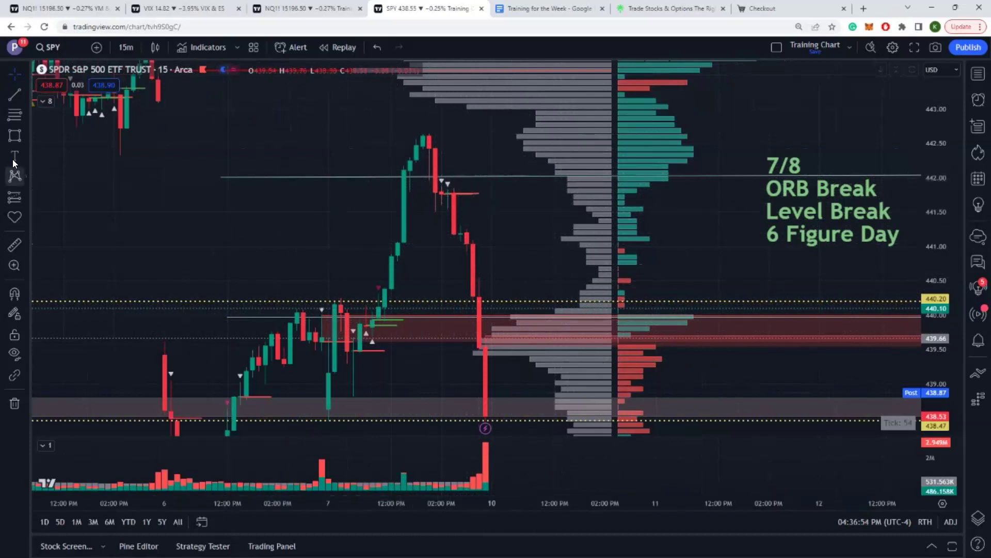
click(26, 136)
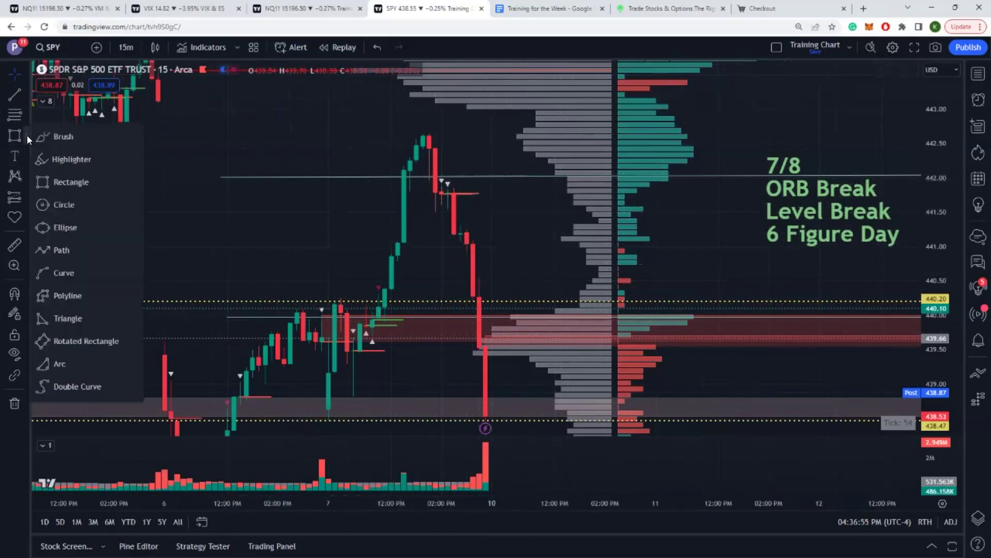
click(45, 203)
drag(441, 174, 427, 184)
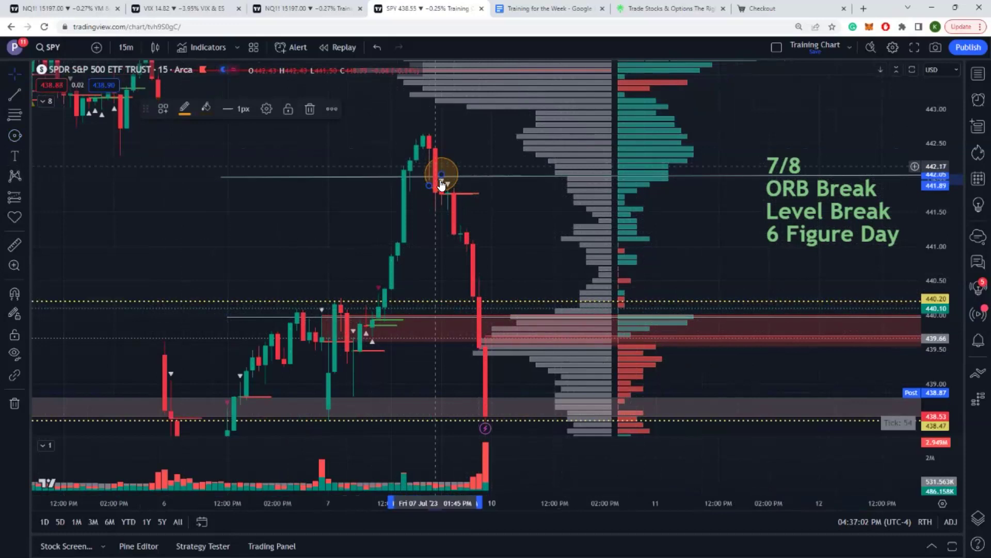
drag(431, 189, 420, 159)
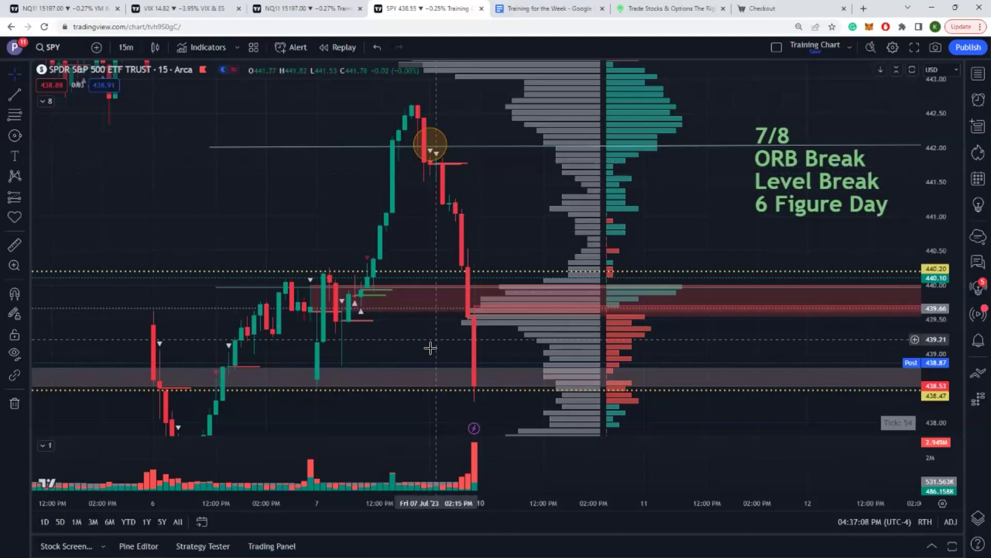
drag(432, 343, 431, 322)
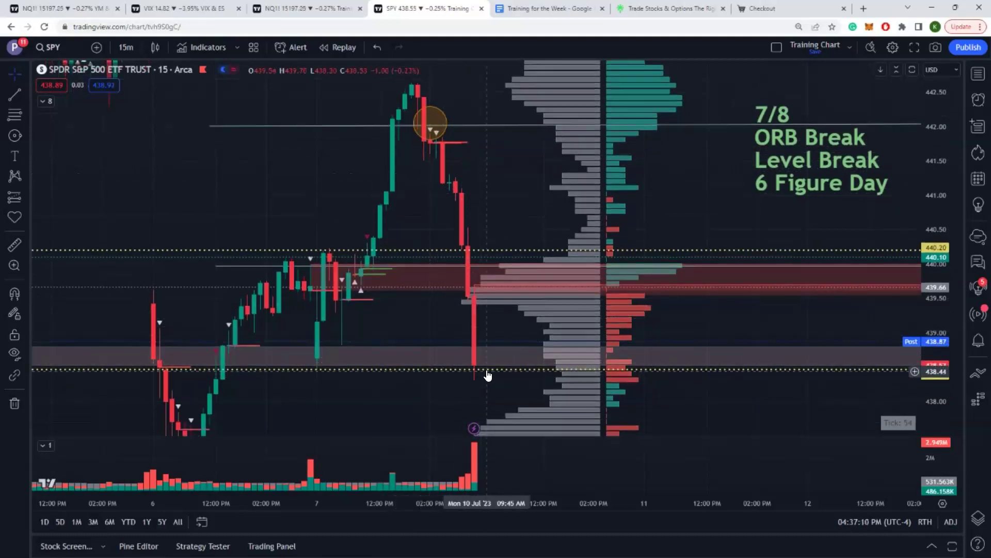
drag(695, 342, 645, 377)
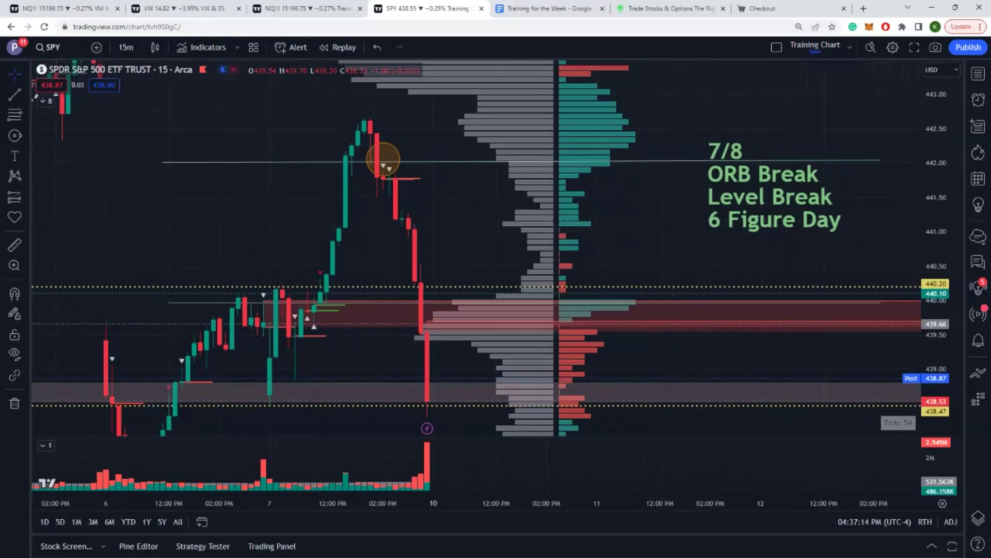
Switch to Discord and read the early-morning NQ short posts in the futures channel, including the 3:29 AM trade screenshot
key(alt+Tab)
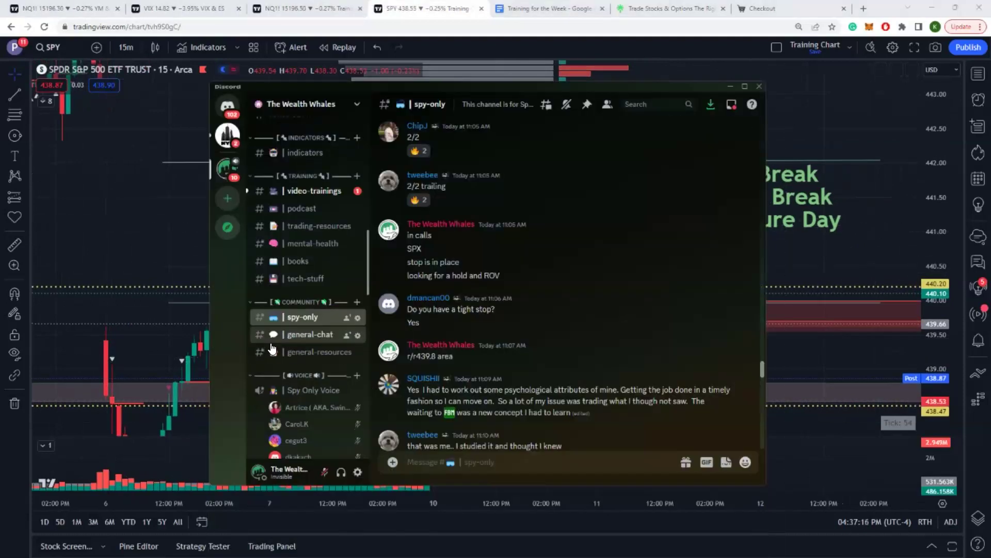
scroll(272, 350, down, 10)
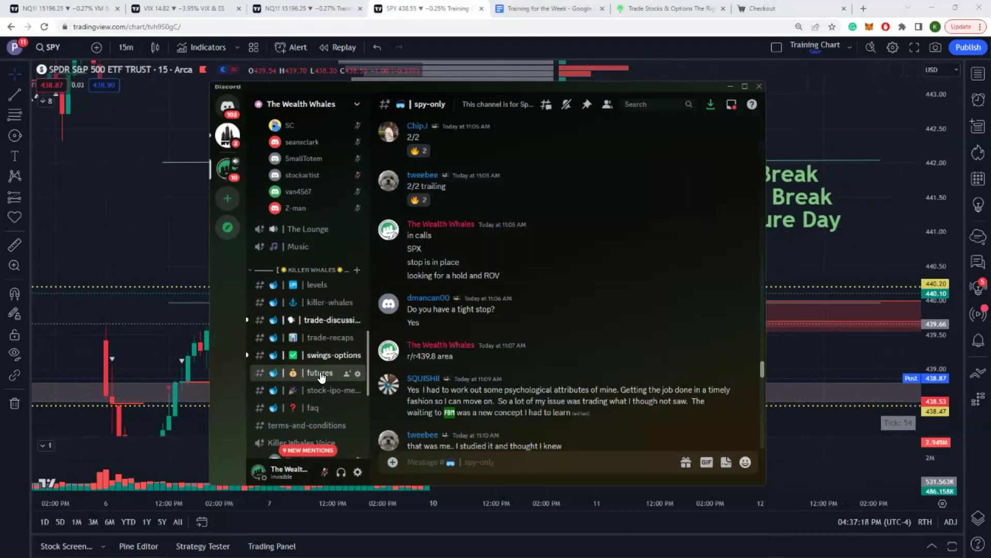
click(320, 374)
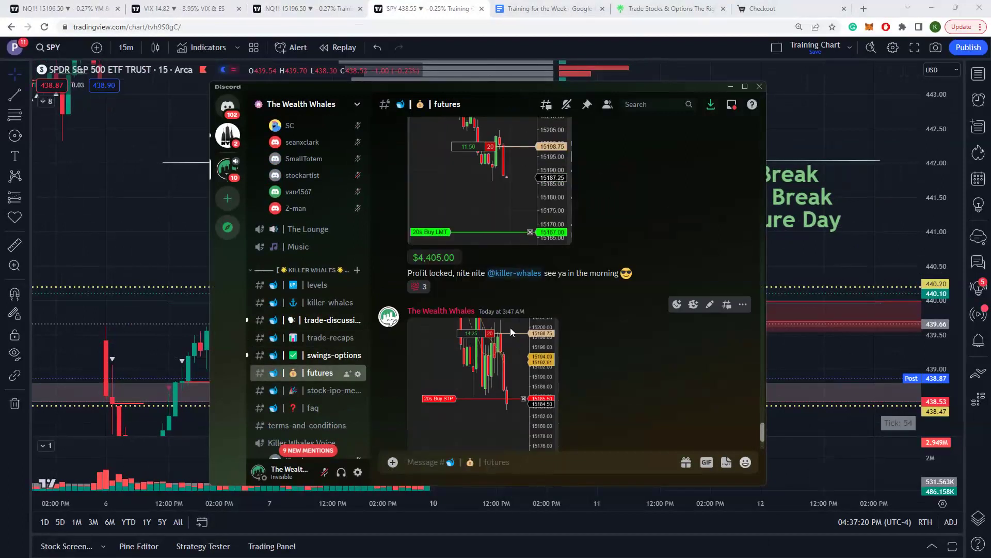
scroll(510, 327, up, 3)
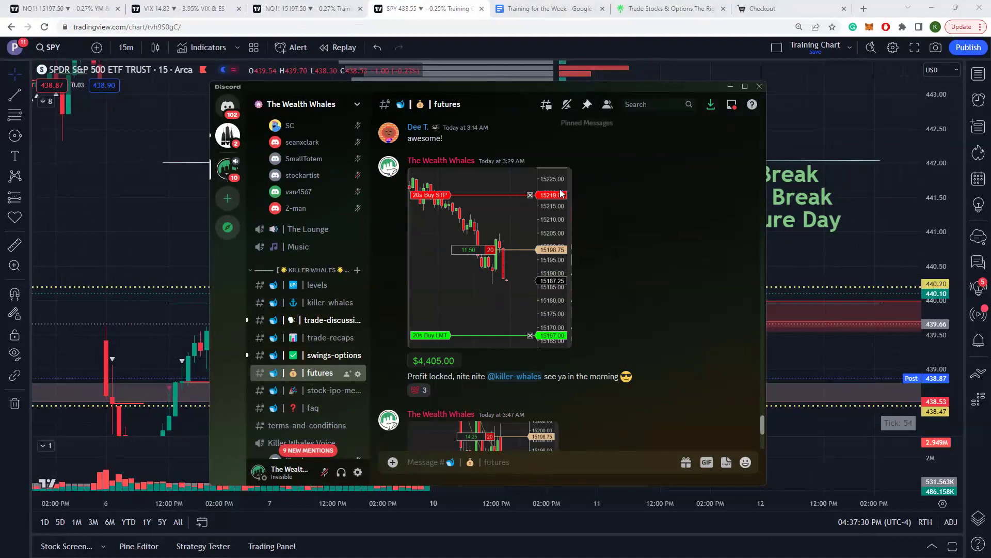
key(alt+Tab)
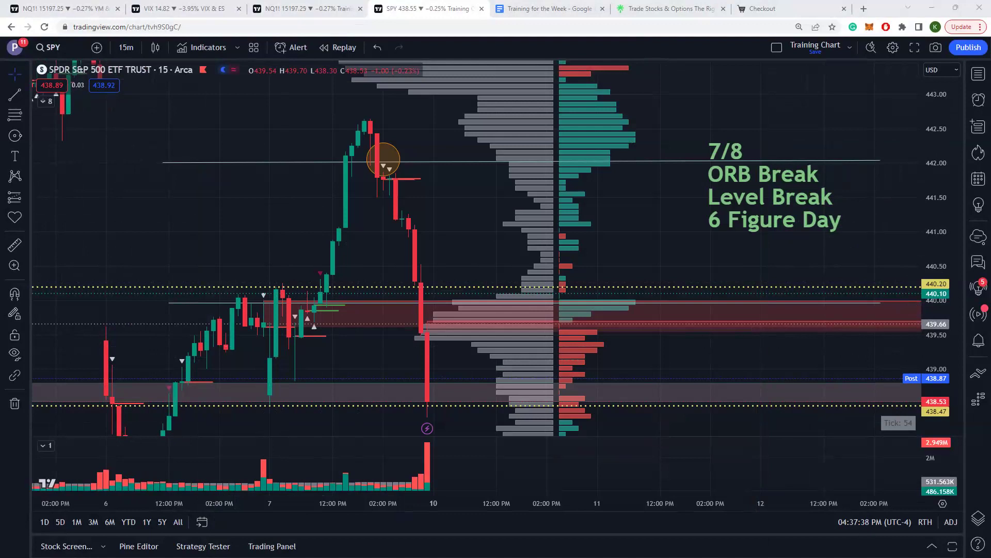
Review the newest posts in the Discord video-trainings channel, including the 12:16 PM video on the best times of day to trade
key(alt+Tab)
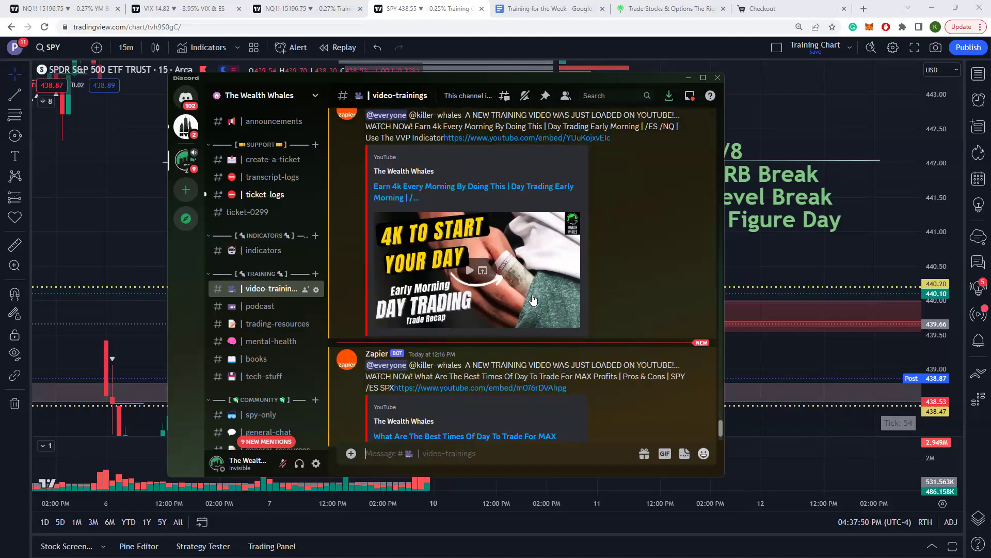
scroll(533, 299, down, 3)
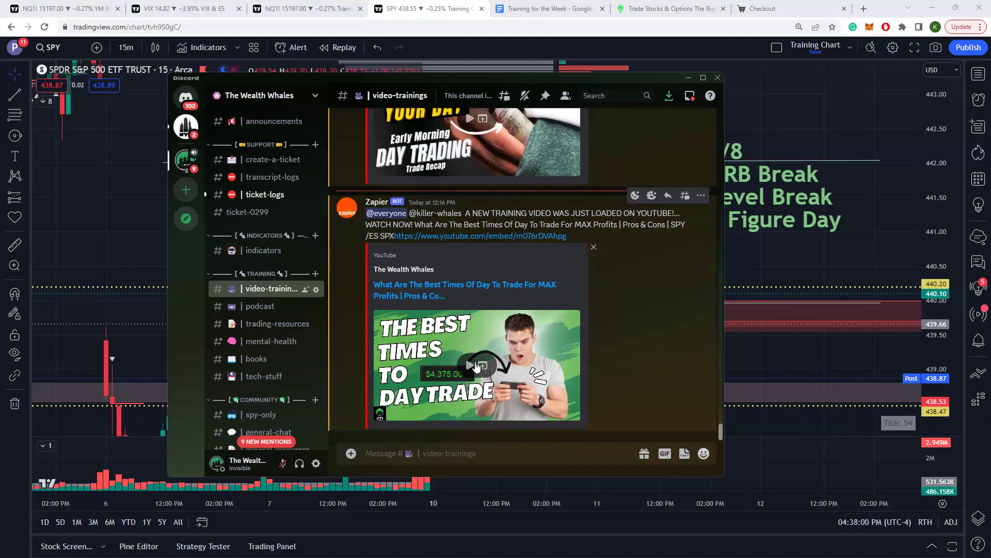
drag(583, 77, 516, 557)
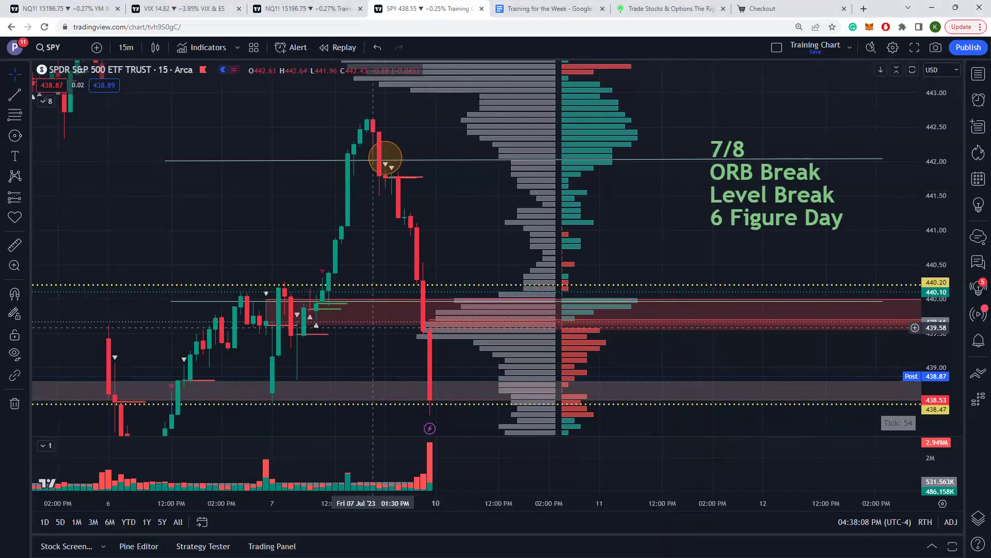
key(alt+Tab)
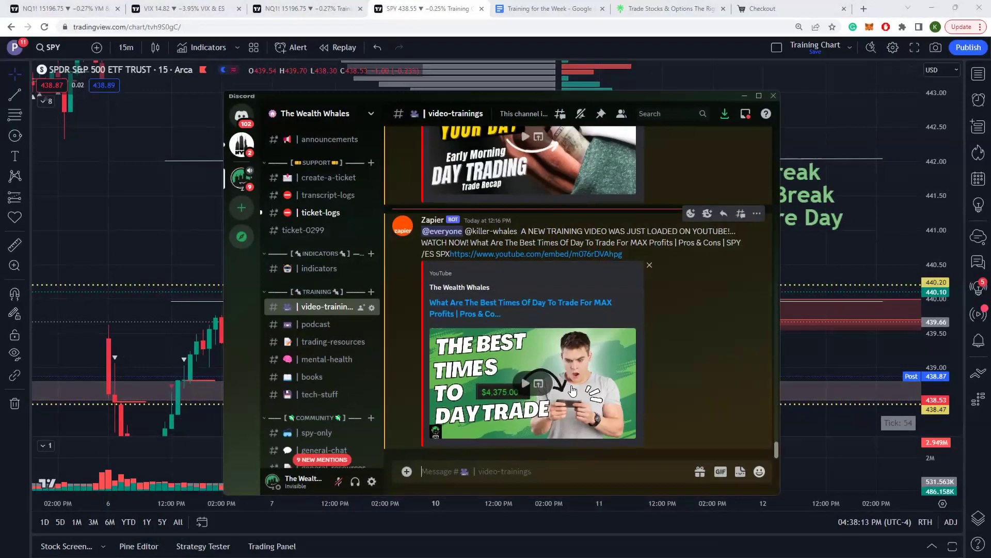
scroll(572, 388, up, 10)
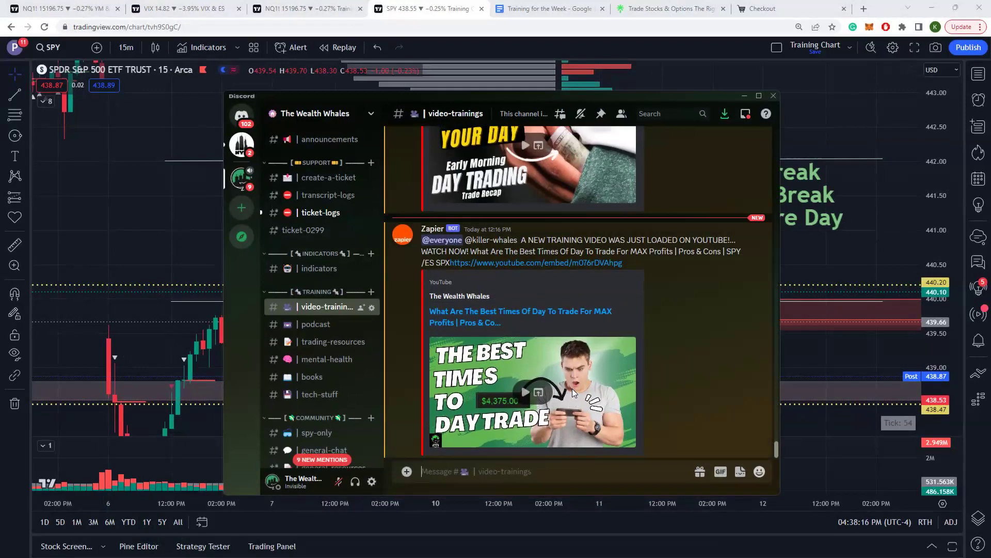
Switch to the browser, look over the Wealth Whales Linktree training list, and return to the SPY chart
click(385, 157)
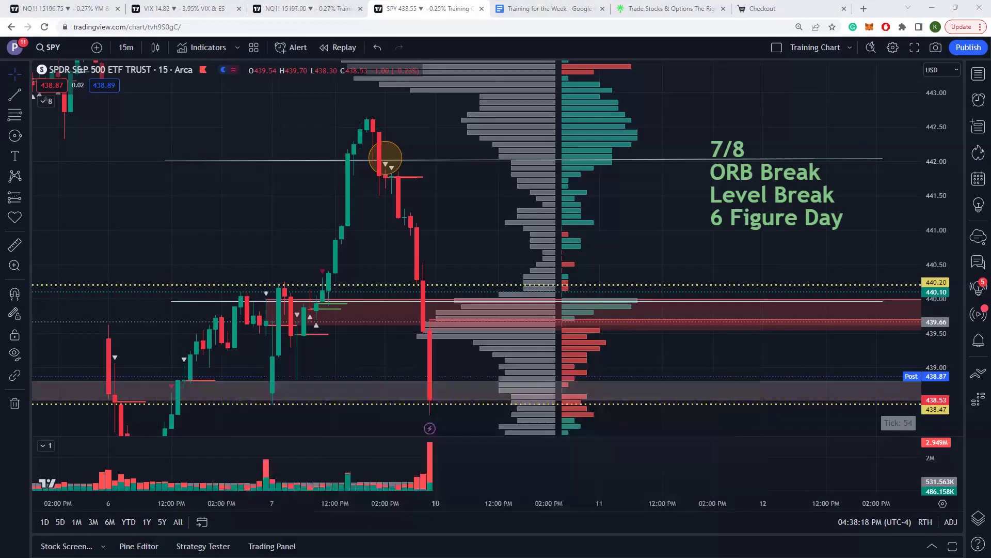
click(654, 9)
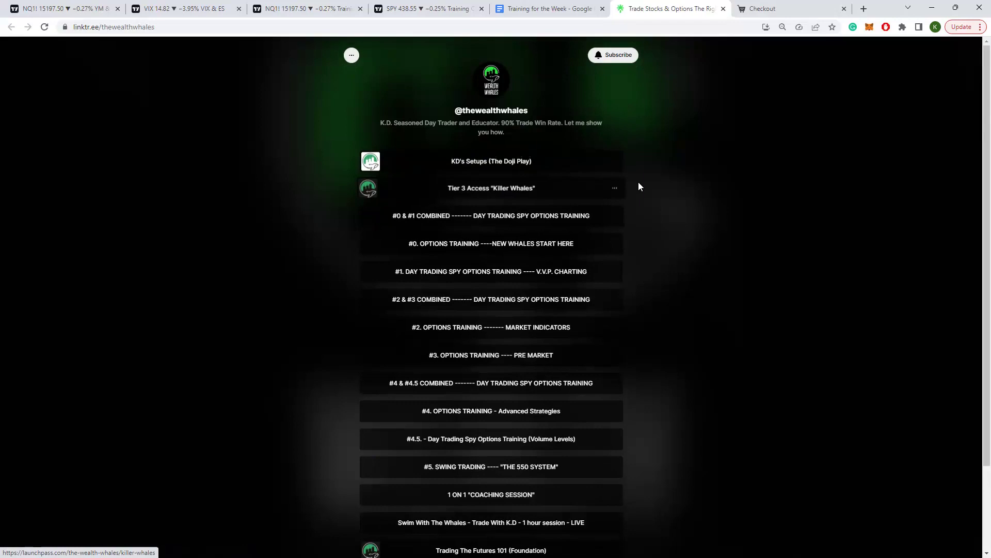
click(426, 9)
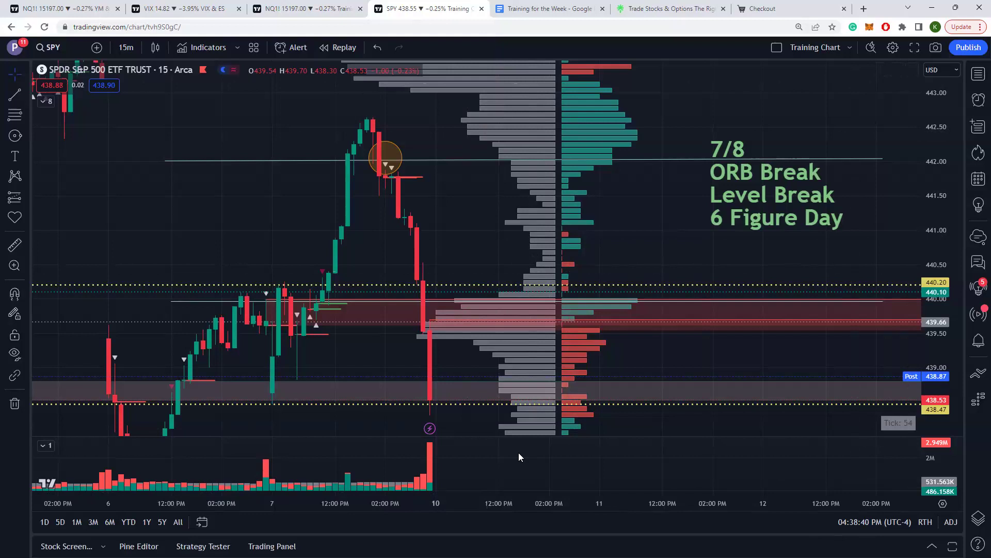
Open the testimonials channel in Discord and read the member testimonials from June 23 and June 26, 2023
key(alt+Tab)
scroll(329, 307, up, 3)
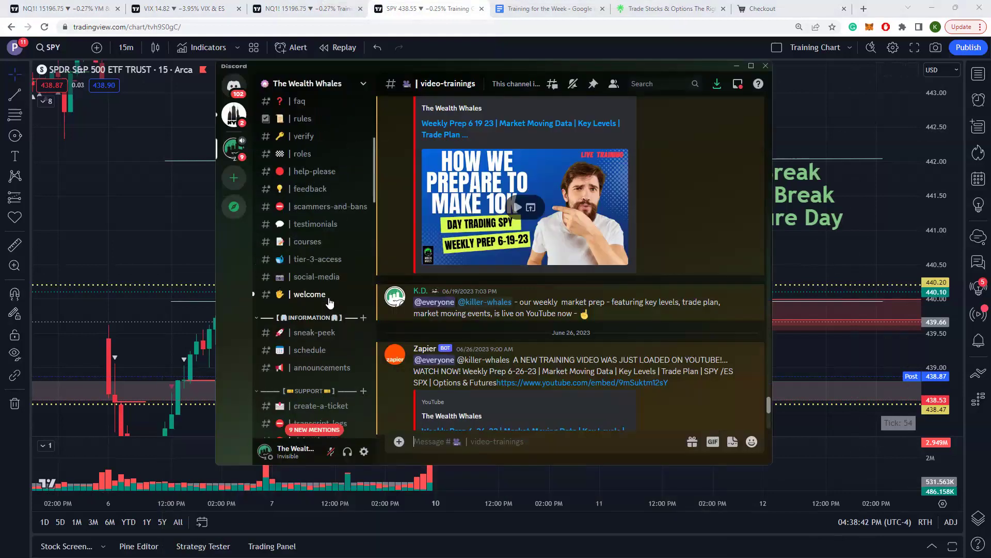
click(313, 224)
scroll(605, 366, up, 10)
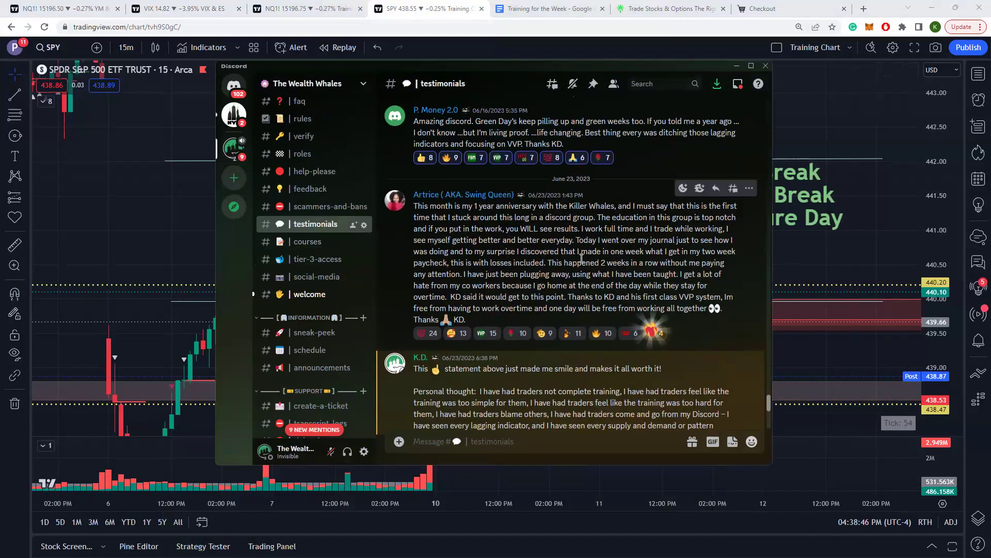
scroll(581, 260, down, 12)
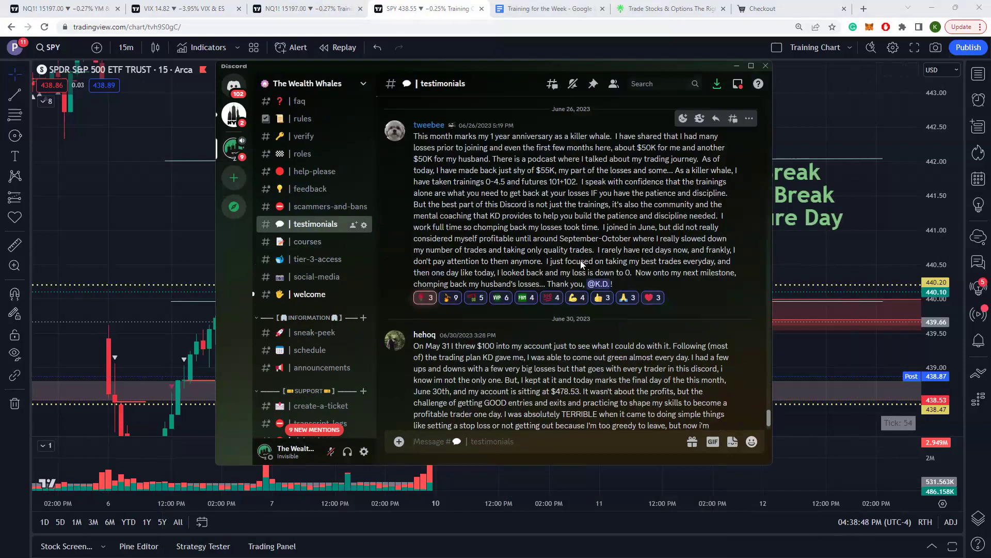
scroll(580, 262, up, 1)
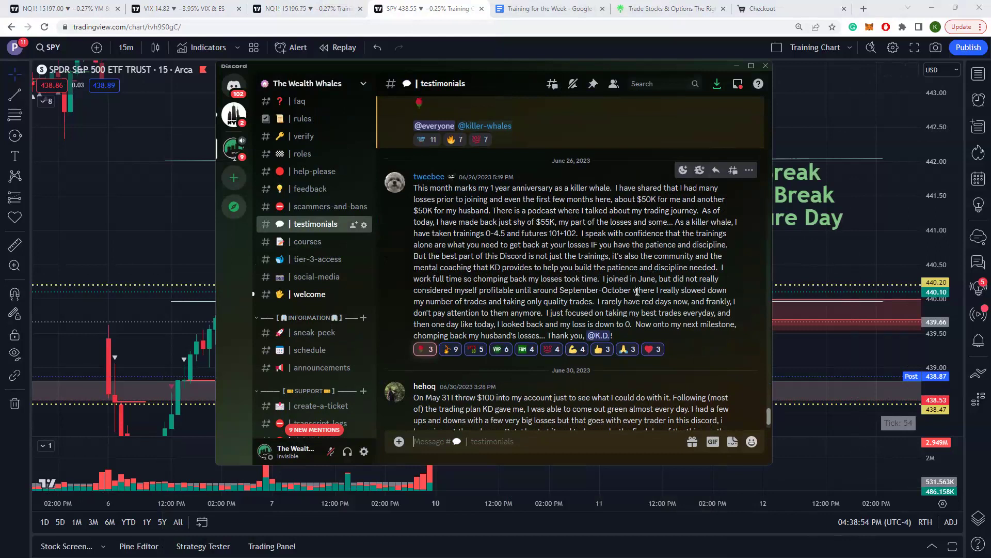
Go back to the mid-June testimonials and view the June 15 message screenshot and the SPX profit screenshot enlarged
scroll(558, 314, up, 10)
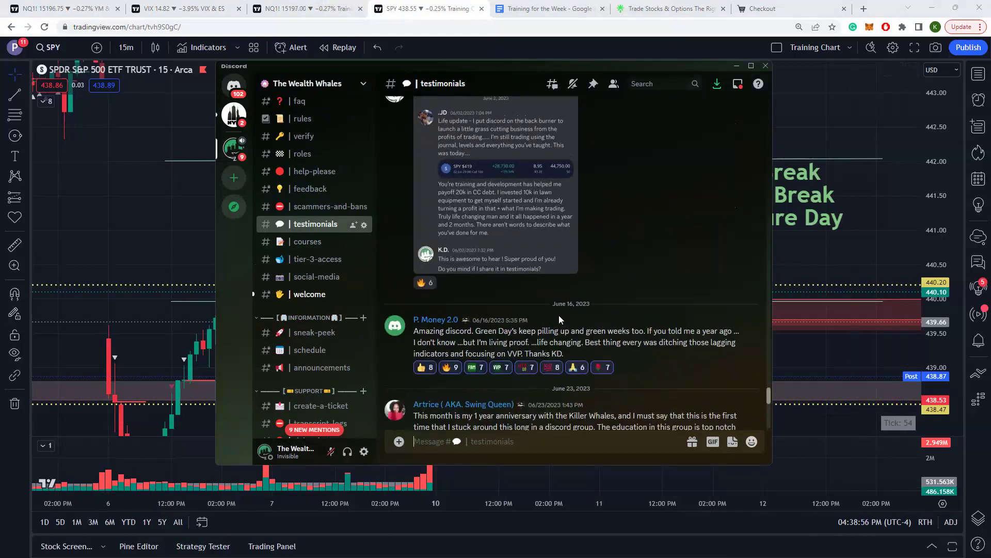
click(524, 363)
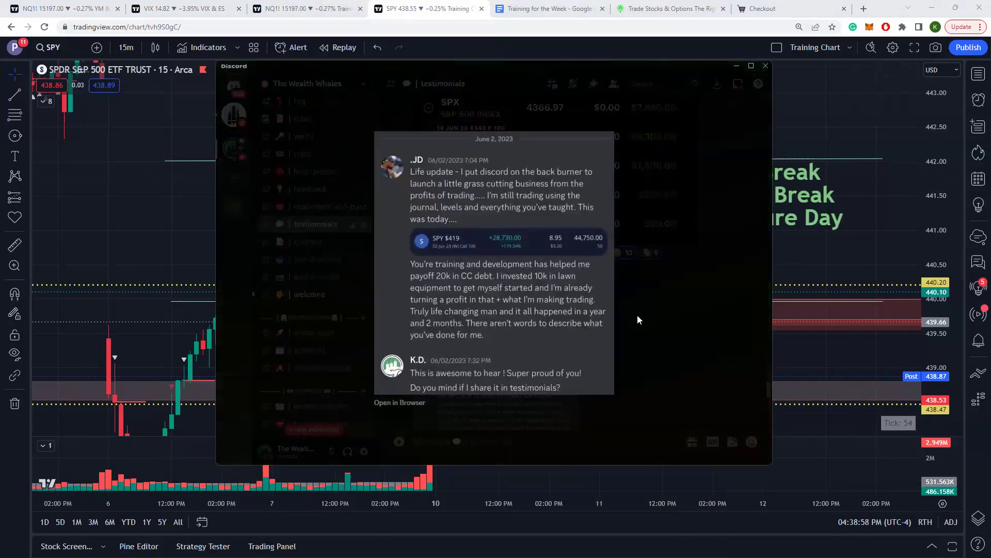
key(Escape)
click(588, 194)
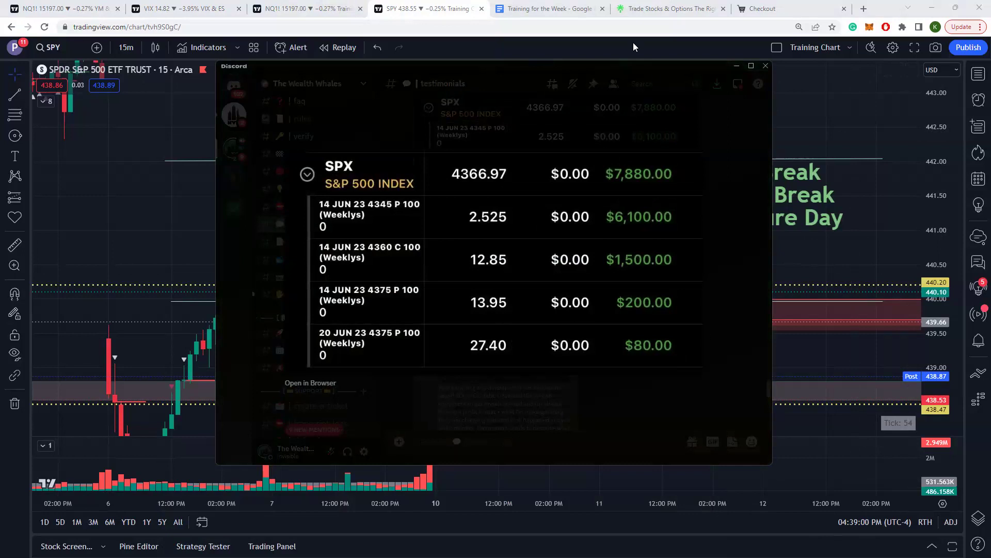
key(Escape)
Return to the SPY chart and move the "7/8 ORB Break" text note to about 441.84 at 11:15 AM on July 11
click(385, 157)
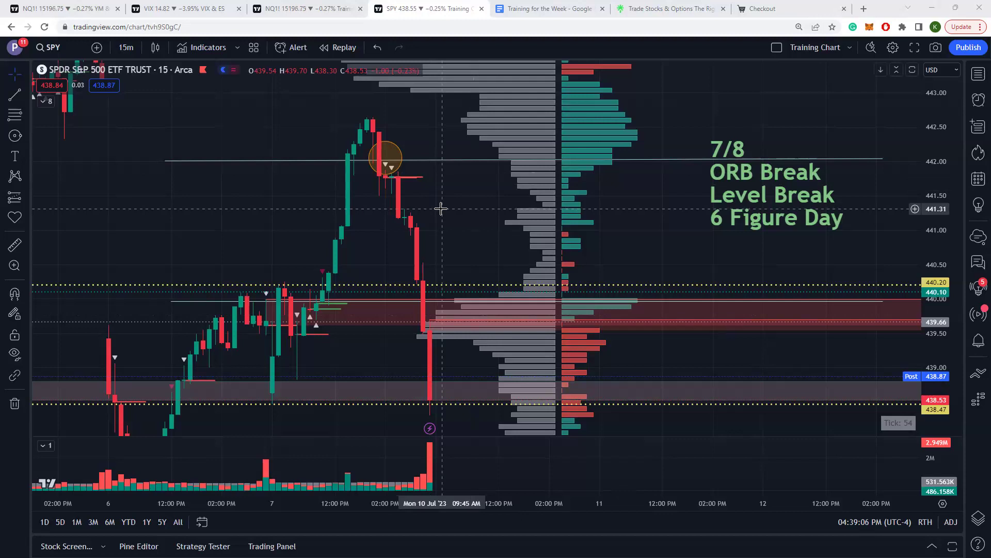
drag(487, 215, 542, 153)
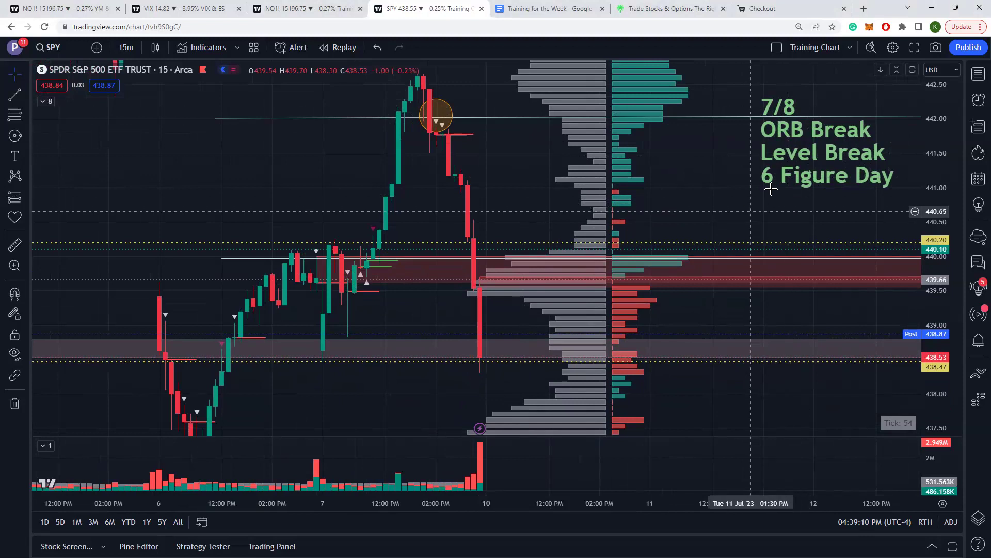
mouse_move(770, 179)
mouse_down()
mouse_move(682, 222)
mouse_move(706, 215)
mouse_up()
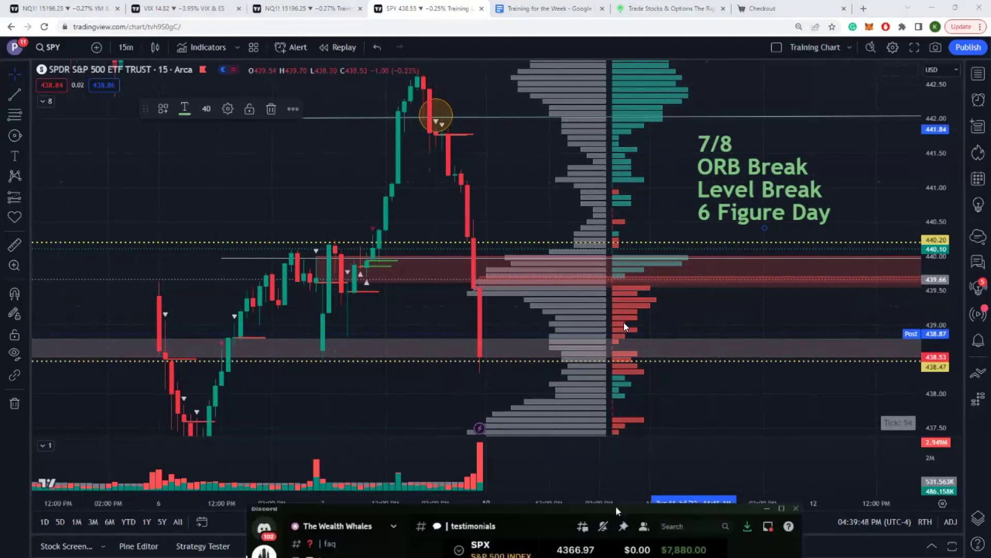
Bring Discord back up and look through the channel list to the Killer Whales section and the June 15 testimonial
click(351, 540)
scroll(405, 259, down, 10)
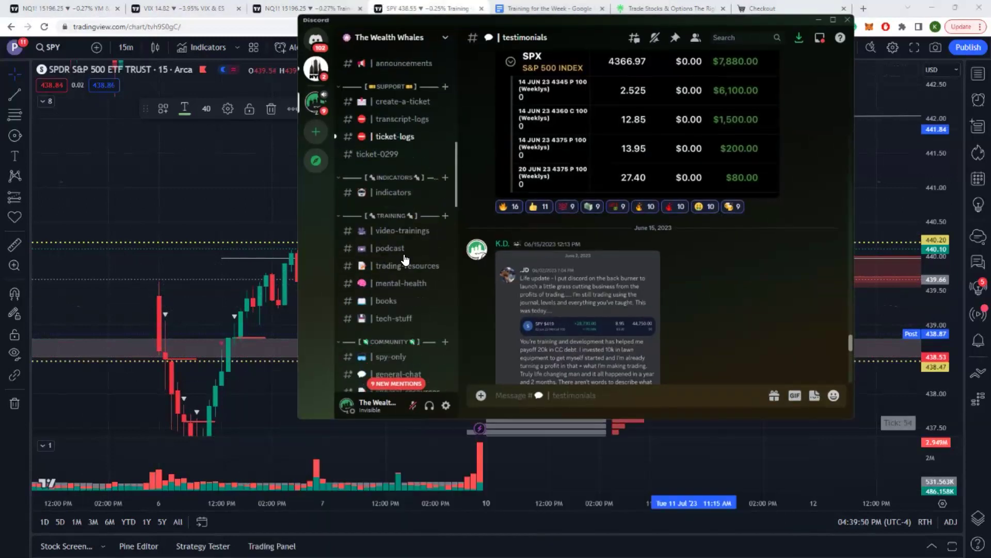
scroll(406, 259, down, 10)
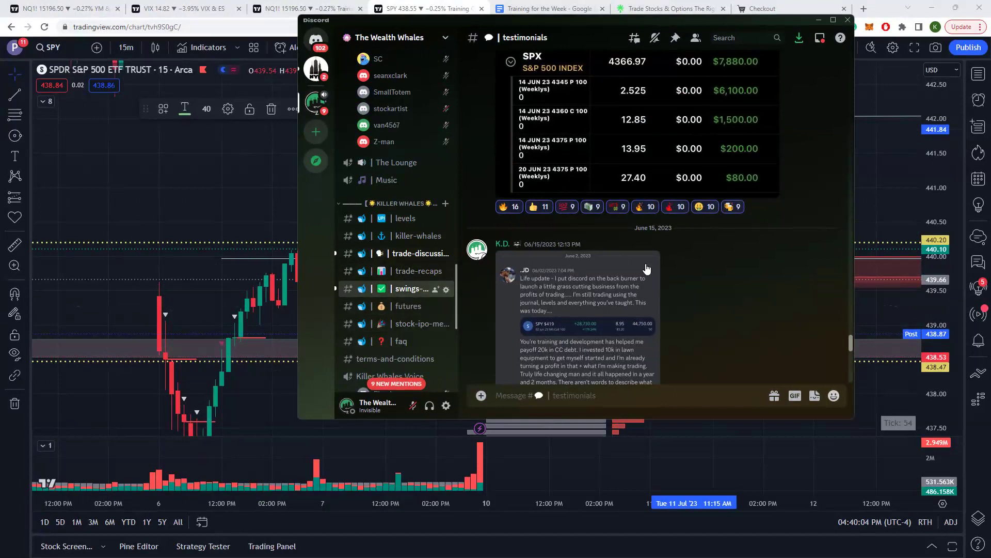
scroll(643, 299, down, 3)
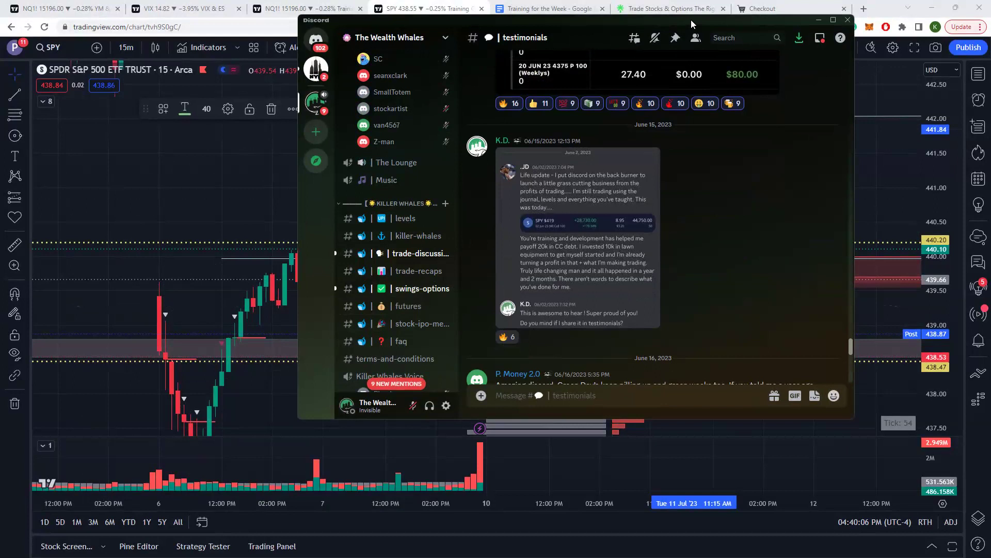
drag(690, 19, 465, 557)
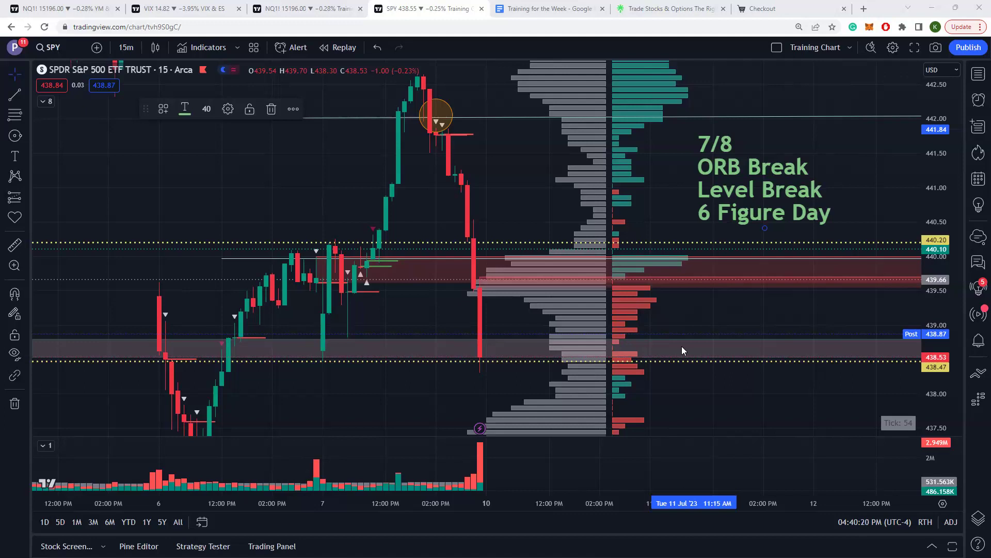
Open the general-chat channel in Discord and read the July 7 IWM calls post, highlighting its 185.50/73 entry line
key(alt+Tab)
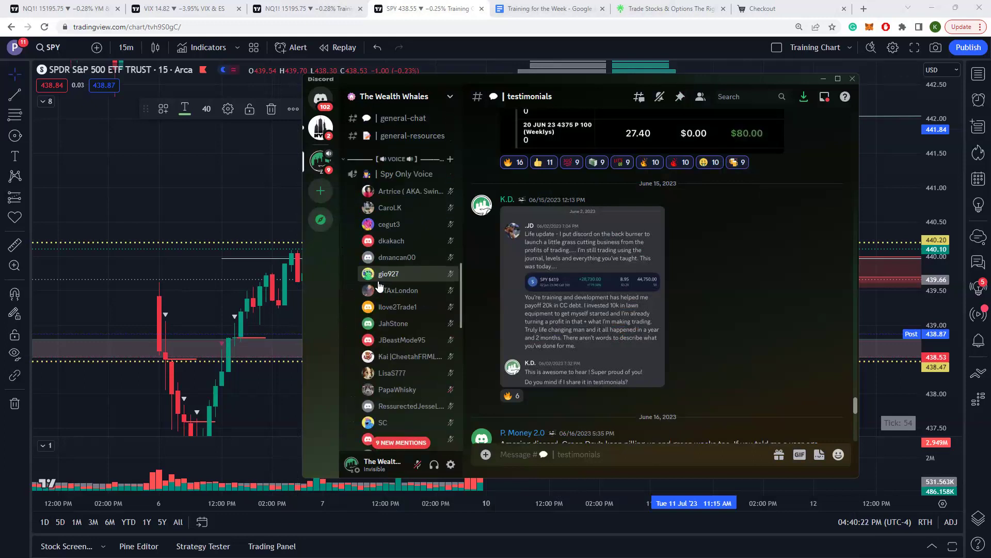
scroll(382, 294, up, 15)
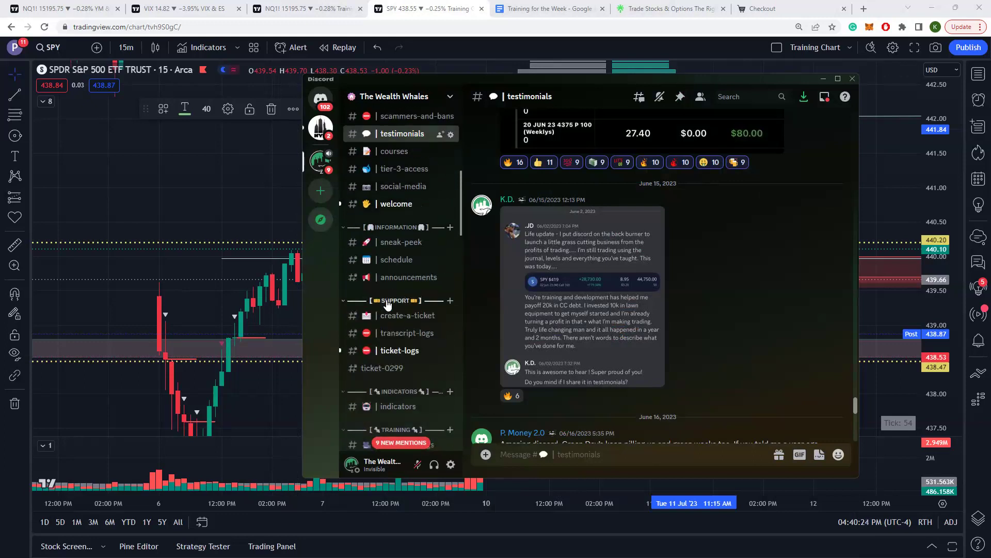
scroll(388, 299, up, 5)
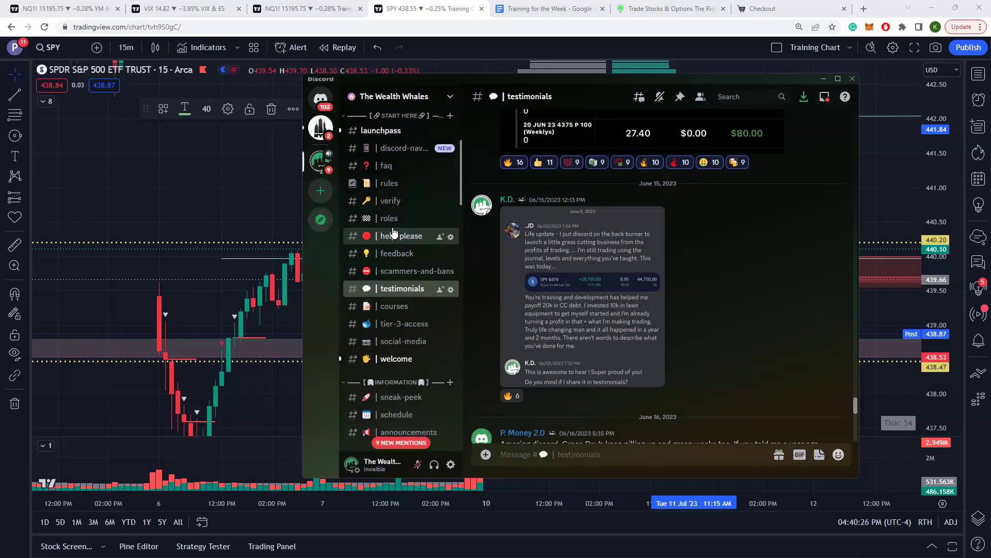
scroll(405, 297, down, 3)
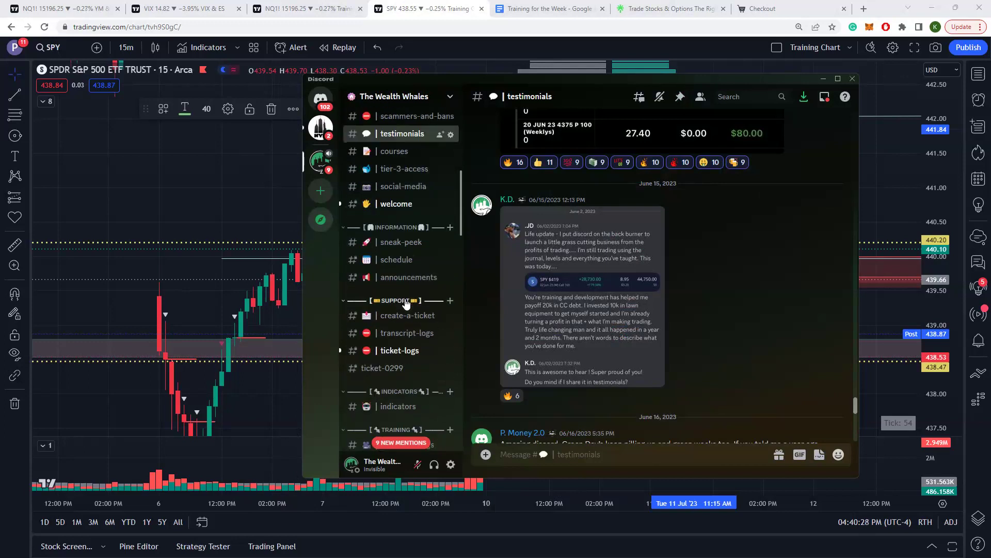
scroll(406, 305, down, 5)
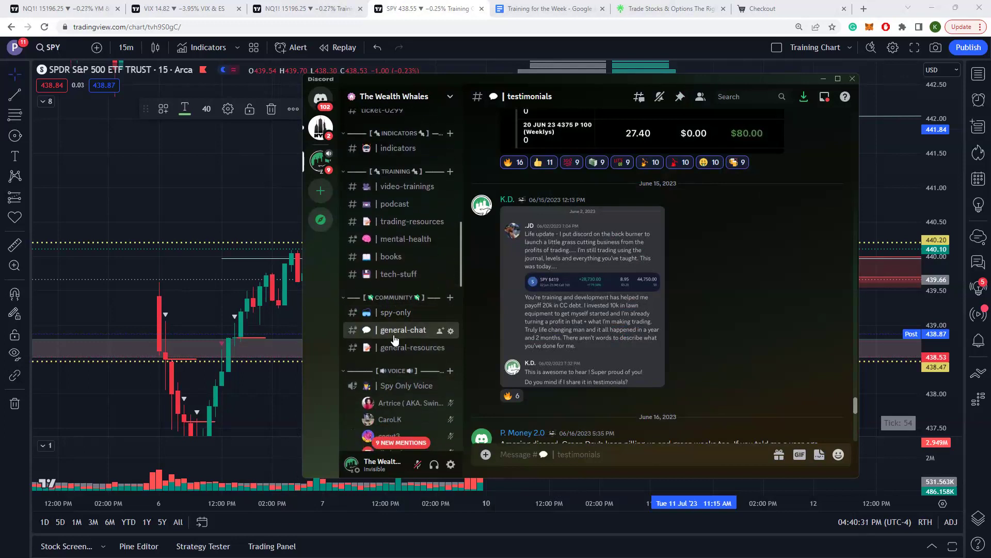
click(395, 333)
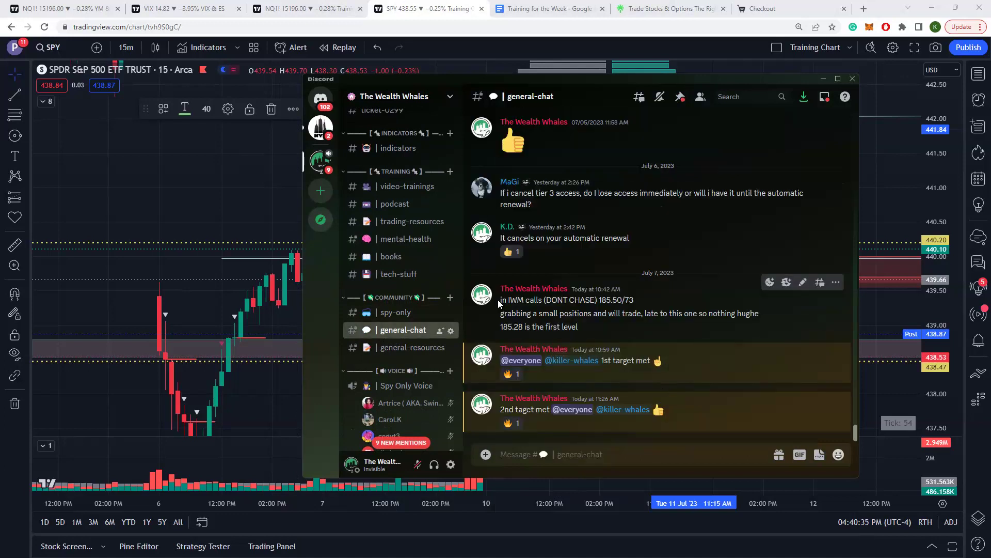
drag(498, 301, 649, 304)
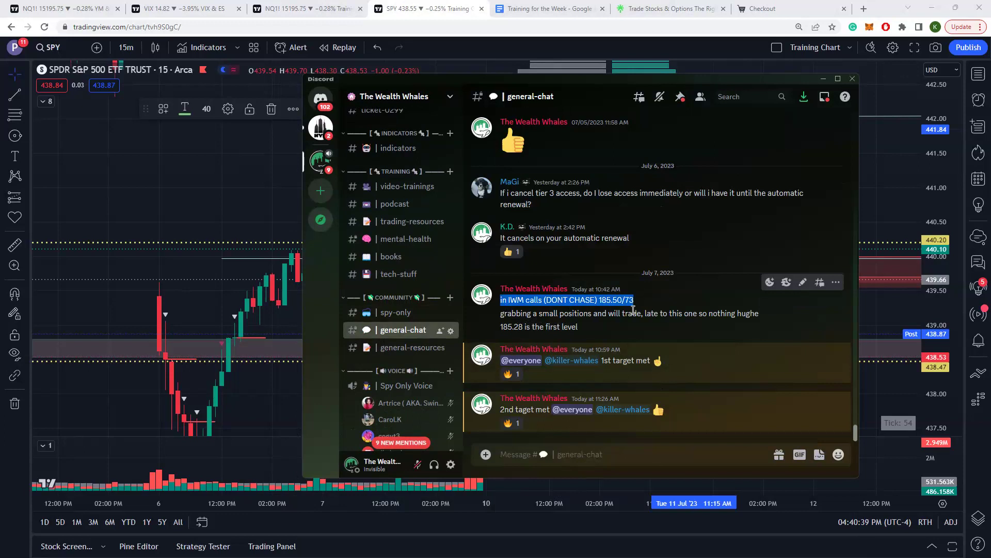
click(640, 300)
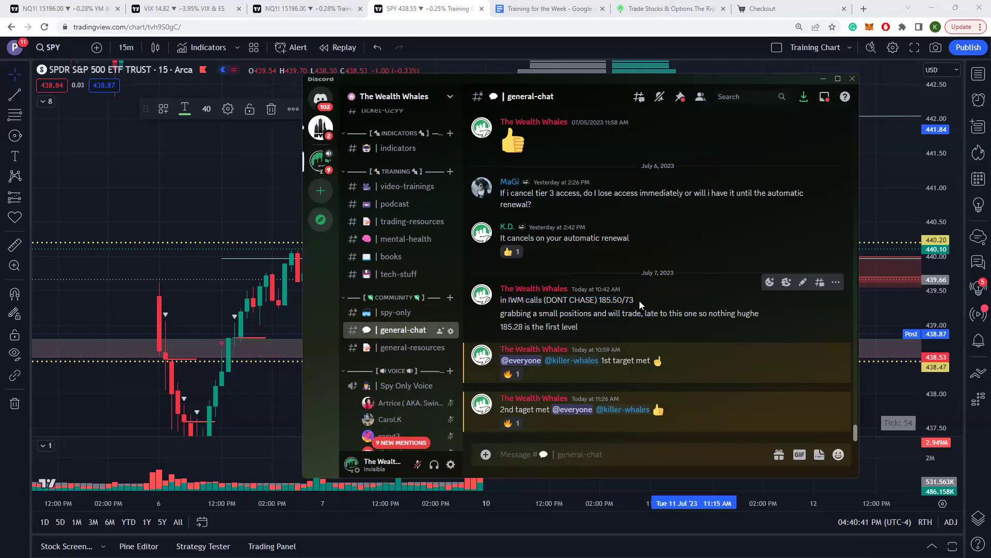
Highlight the 185.50/73 entry in the July 7 IWM calls post and return to the SPY chart
drag(624, 84, 412, 70)
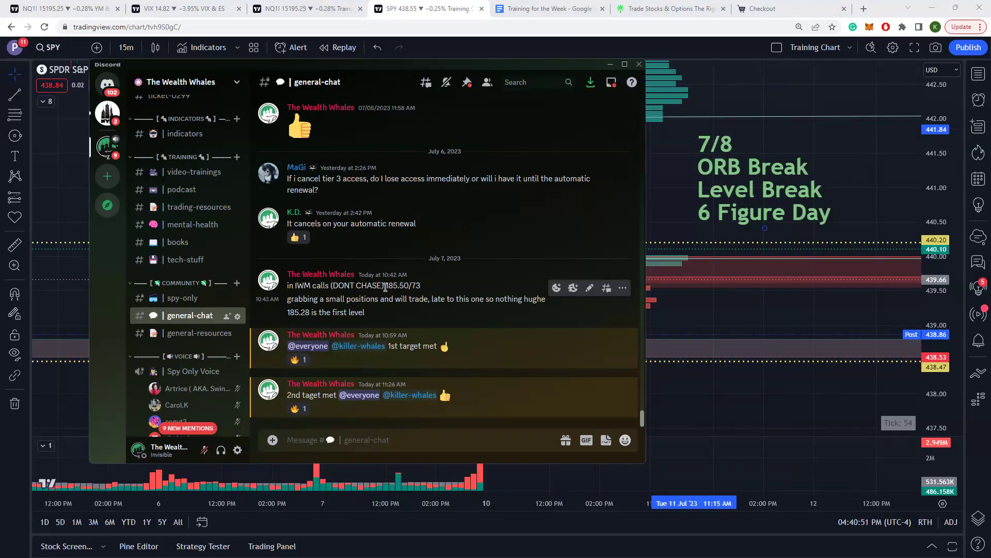
drag(385, 287, 449, 285)
click(643, 453)
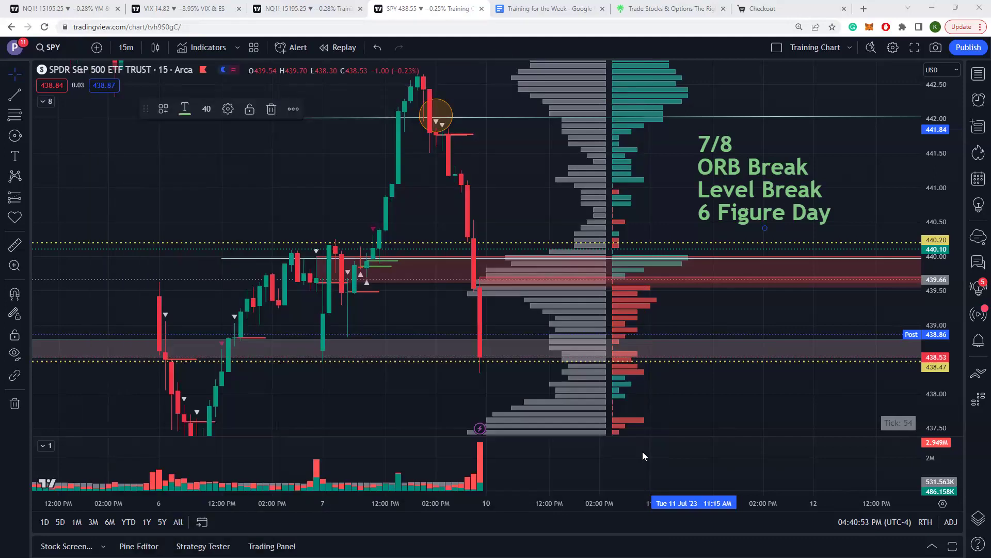
Load the IWM chart from NYSE Arca to examine its July 6 and 7 price action, and return the chart to SPY
click(538, 206)
text(IWM)
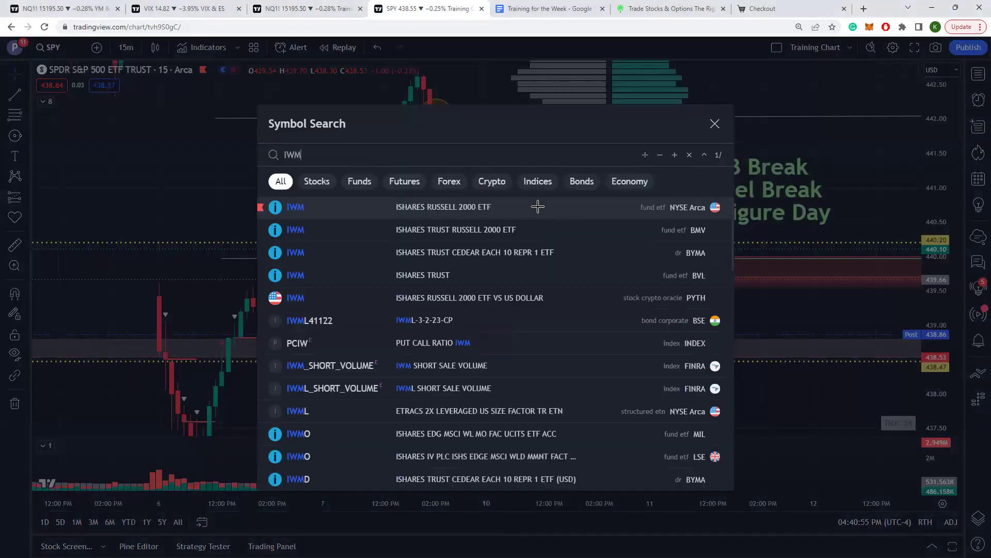
key(Return)
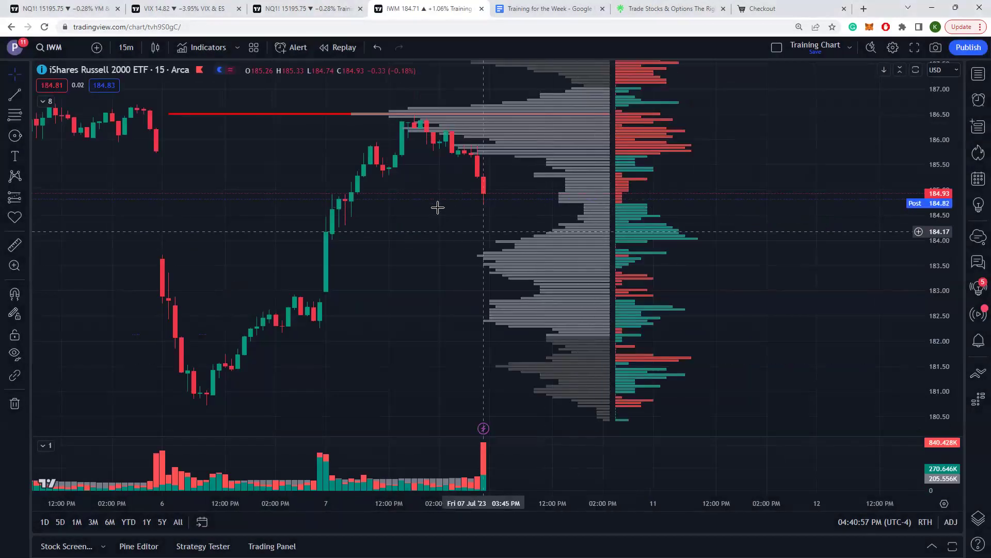
scroll(542, 204, down, 3)
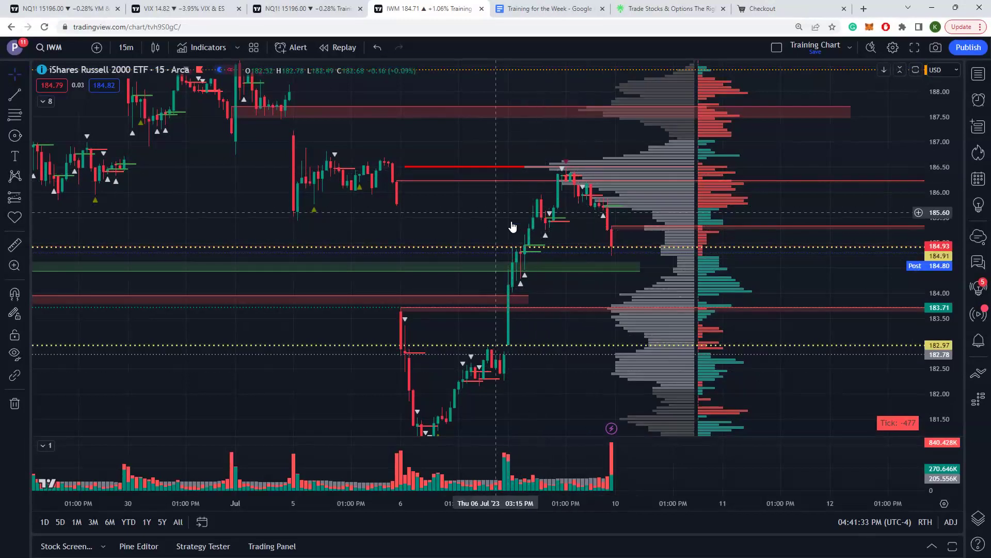
text(spy)
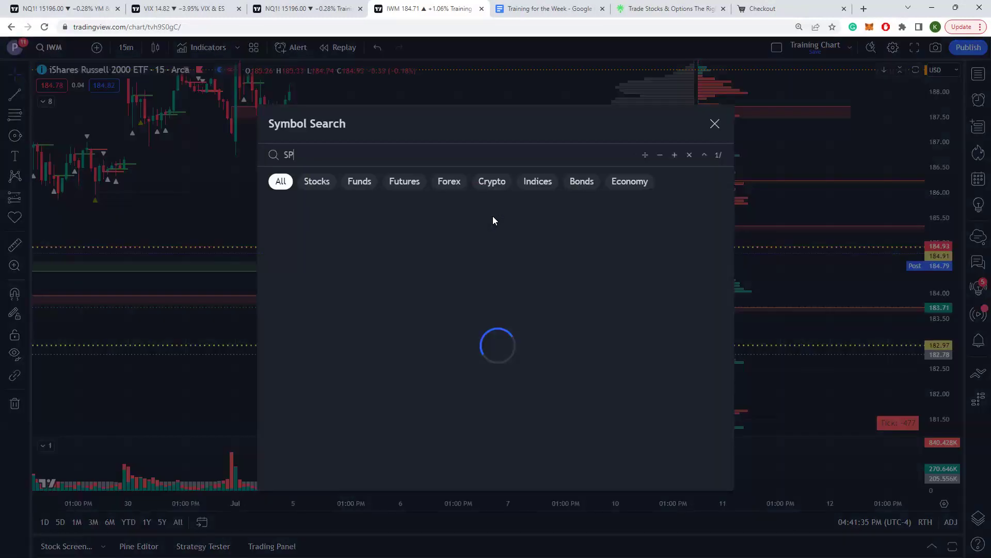
key(Return)
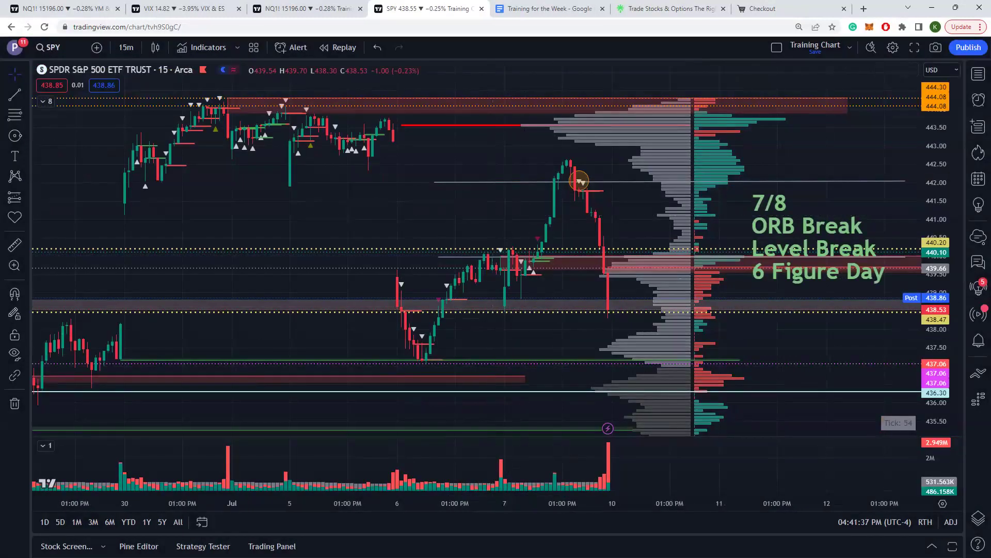
Switch to Discord and open the video-trainings channel of The Wealth Whales server
key(alt+Tab)
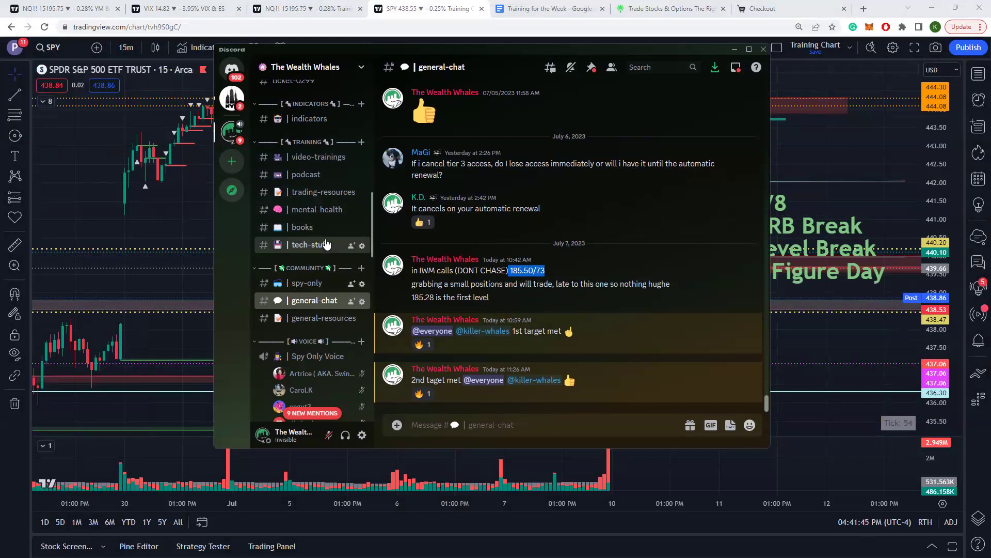
scroll(321, 242, up, 3)
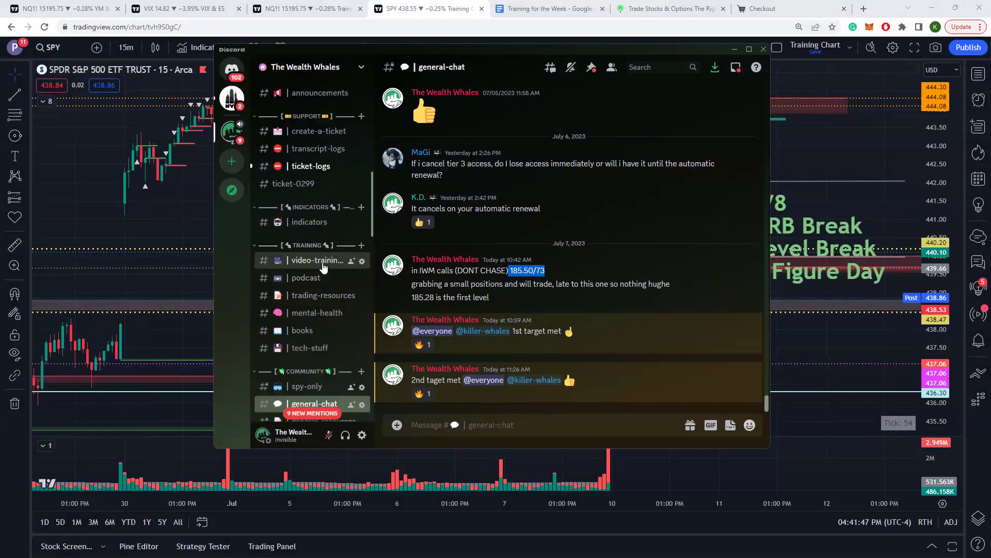
click(322, 262)
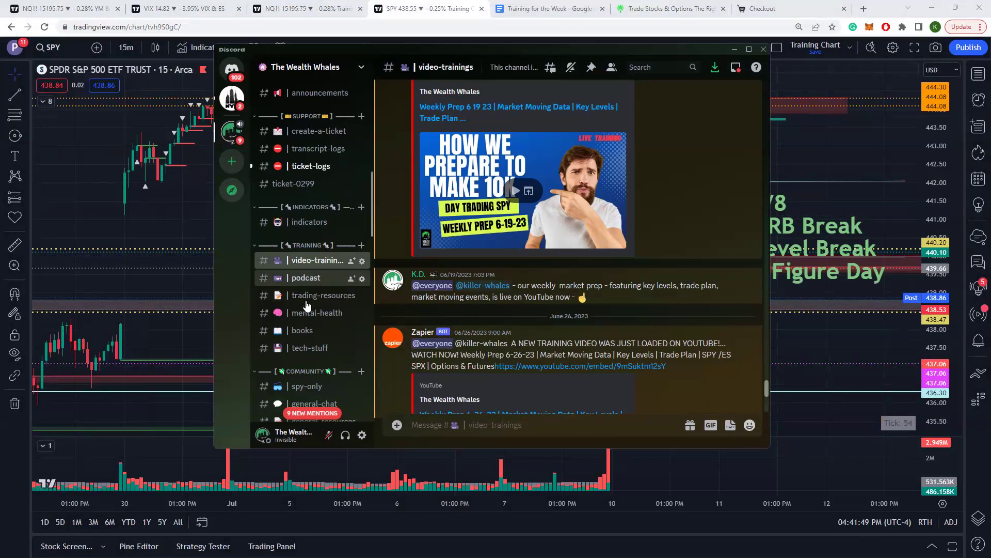
Open the courses channel and read the training sign-up rules down to the Linktree link
scroll(310, 268, up, 5)
click(309, 225)
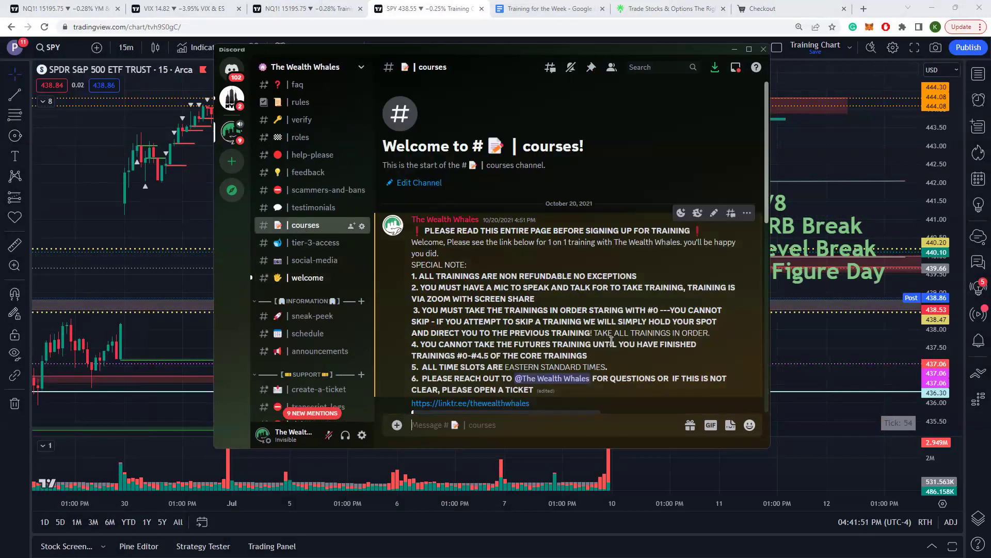
scroll(612, 341, down, 5)
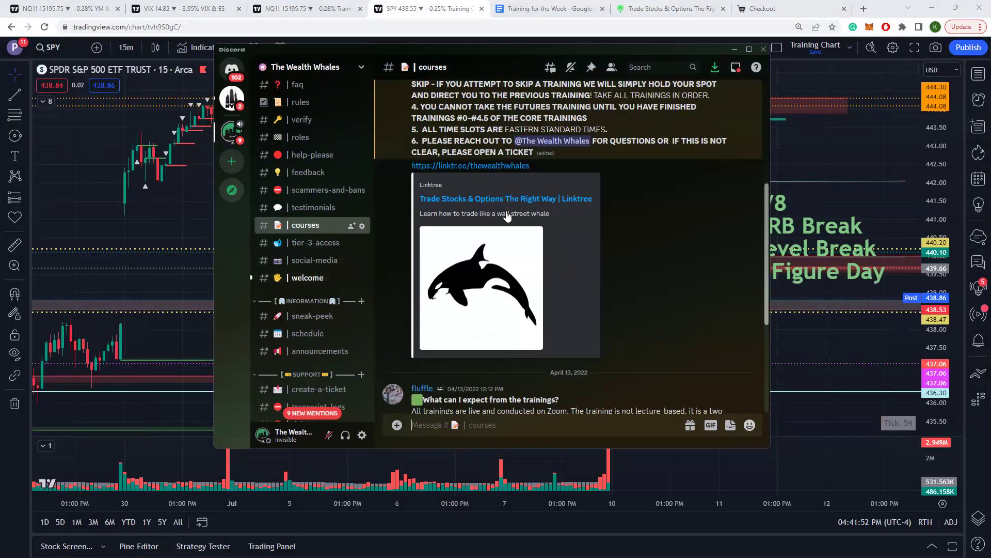
Open the tier-3-access channel to view the Killer Whales membership post, and look through the channel list to the Killer Whales channels
click(296, 247)
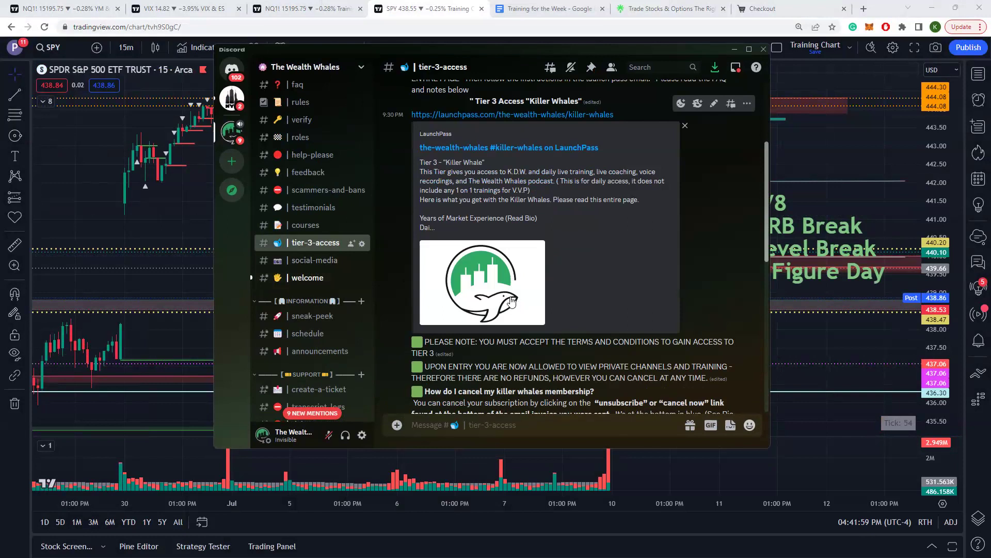
scroll(321, 286, down, 10)
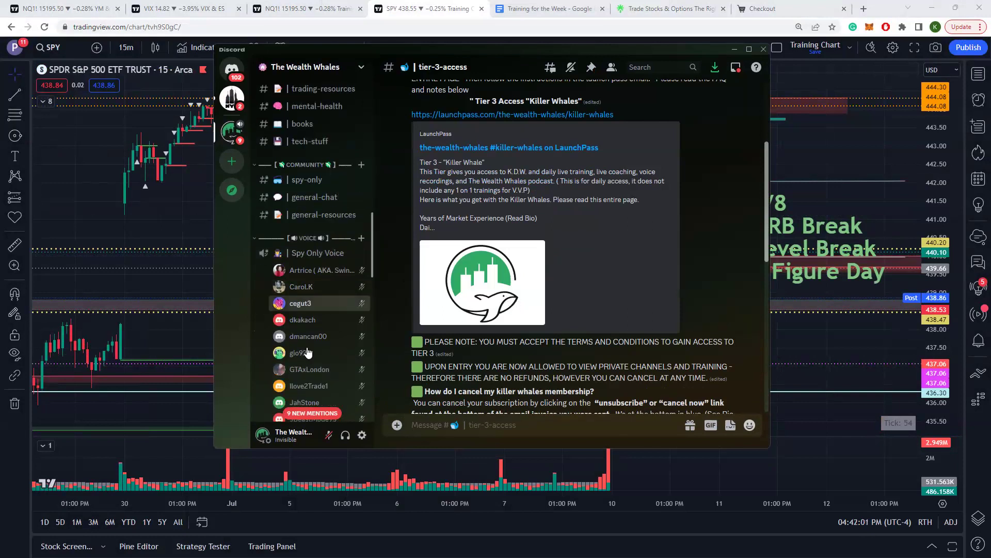
scroll(320, 222, up, 10)
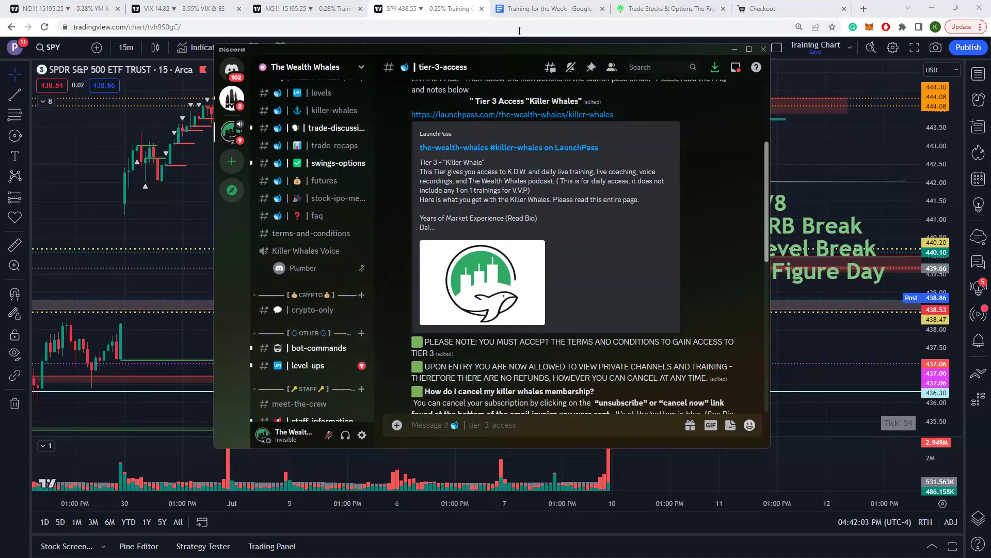
Return to the SPY chart in TradingView and enlarge the July 6 and 7 candles beside the "7/8 ORB Break" note
key(alt+Tab)
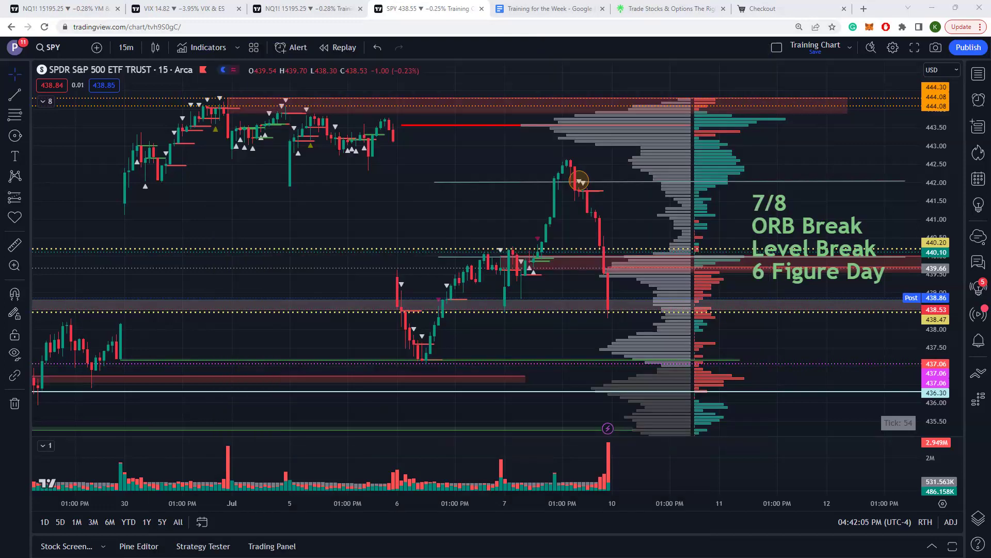
scroll(815, 351, up, 3)
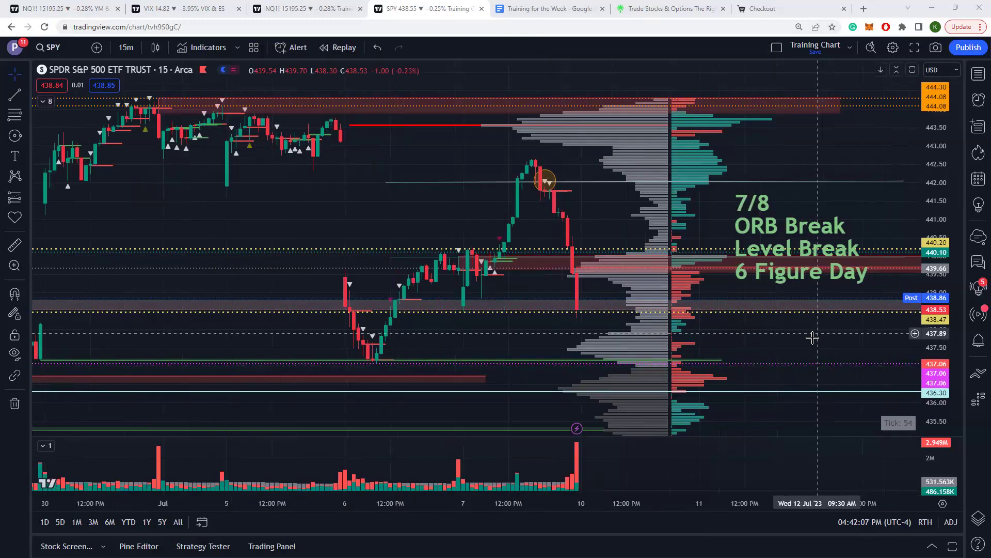
drag(932, 360, 874, 337)
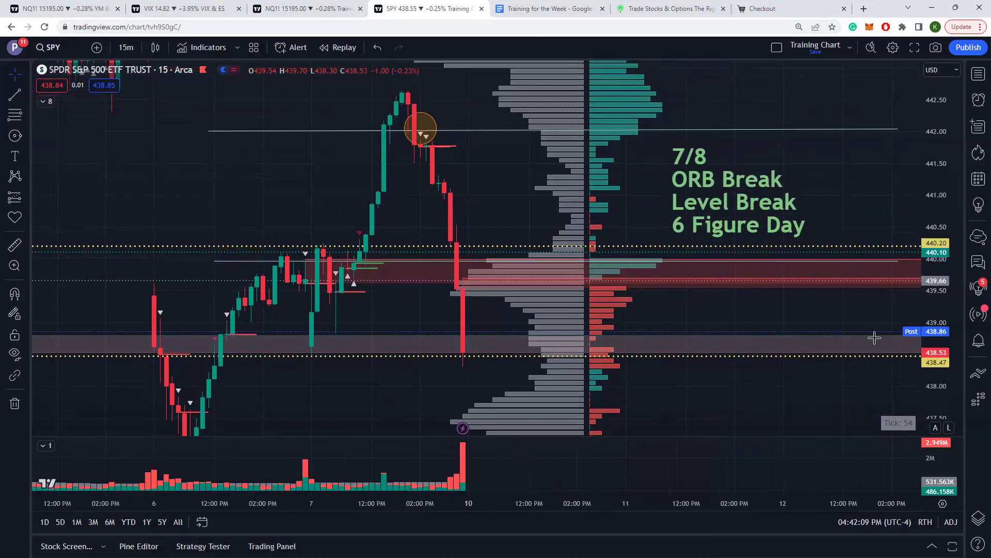